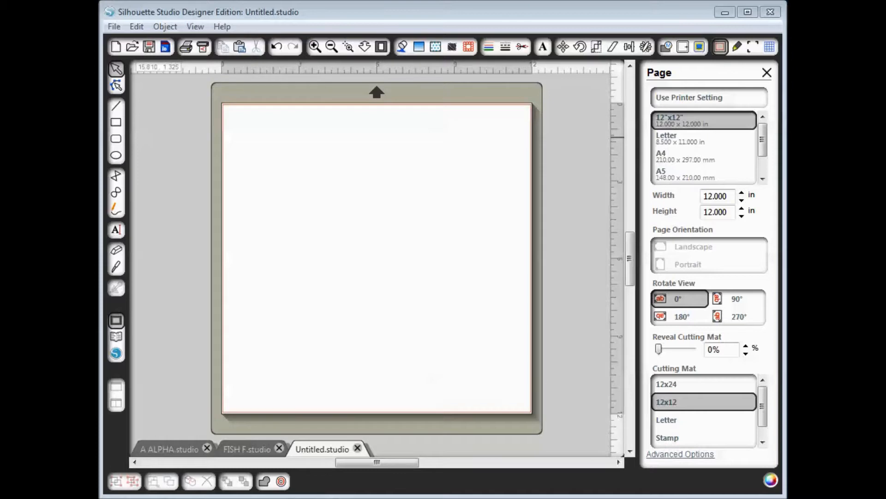
# - Add the letter B as text near the middle of the page in the Balloonist SF font
pyautogui.click(116, 229)
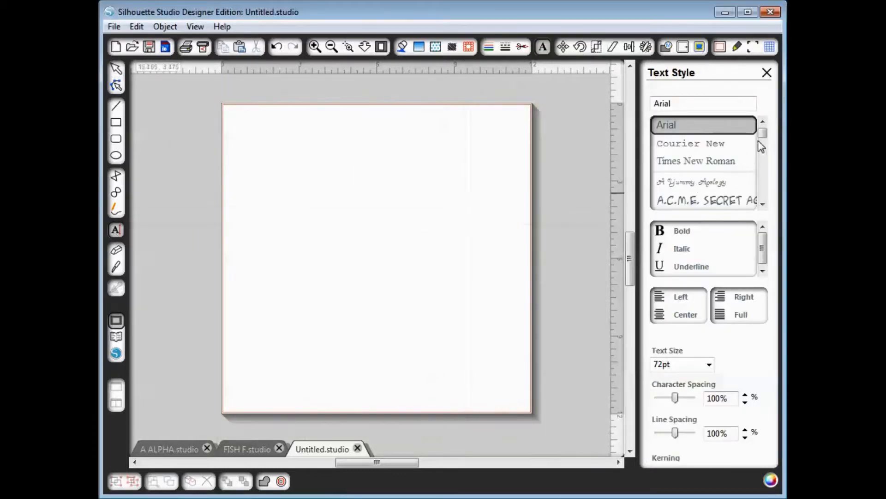
pyautogui.moveTo(765, 134); pyautogui.dragTo(762, 135)
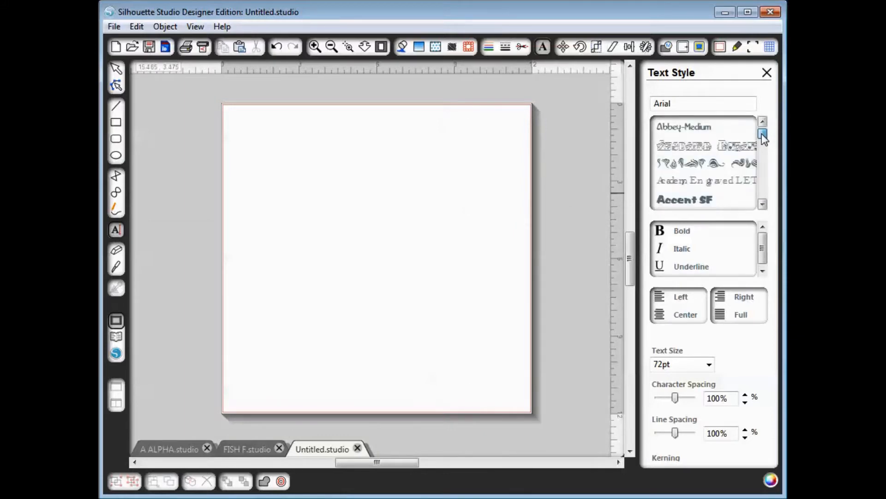
pyautogui.moveTo(762, 136); pyautogui.dragTo(762, 142)
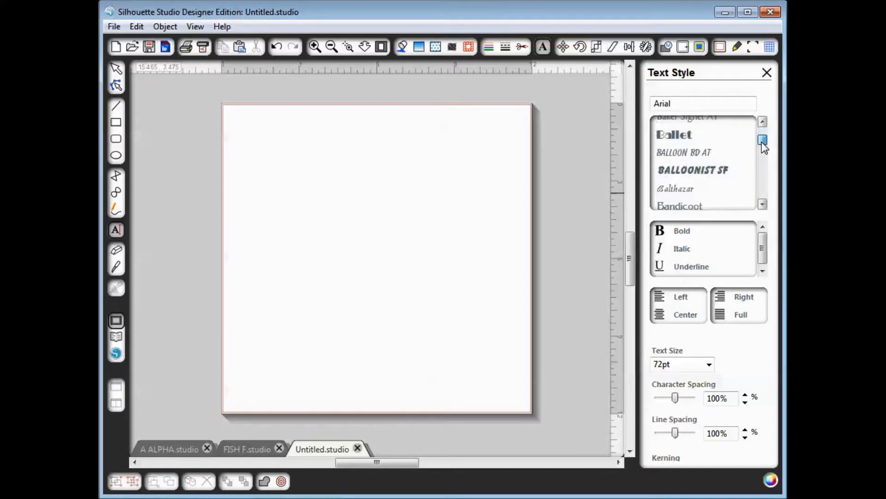
pyautogui.moveTo(762, 142); pyautogui.dragTo(762, 148)
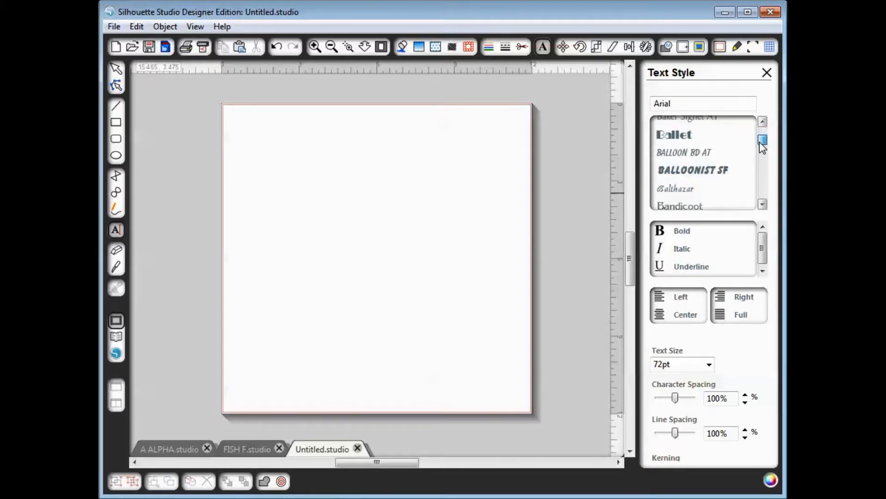
pyautogui.click(706, 175)
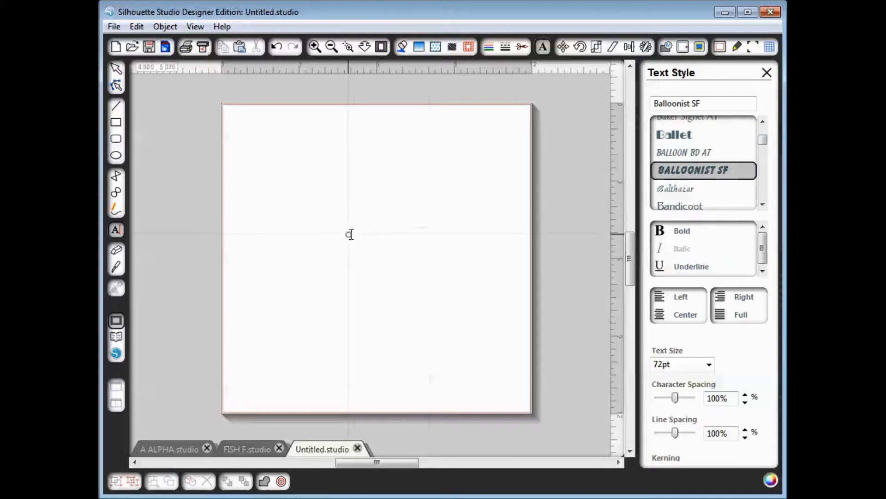
pyautogui.click(351, 229)
pyautogui.press('Escape')
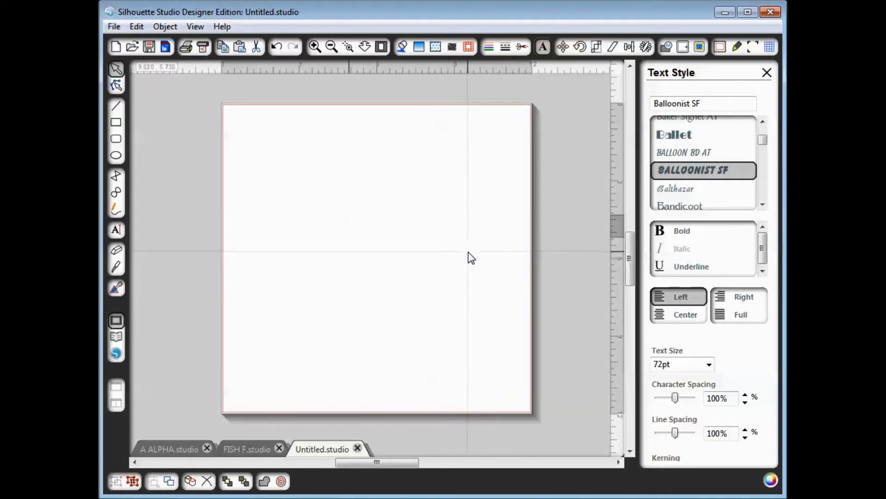
pyautogui.write('B')
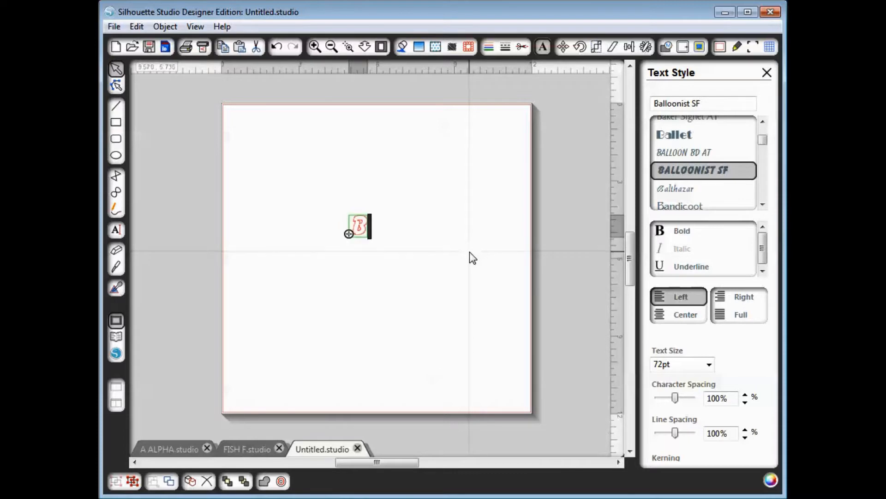
pyautogui.click(467, 261)
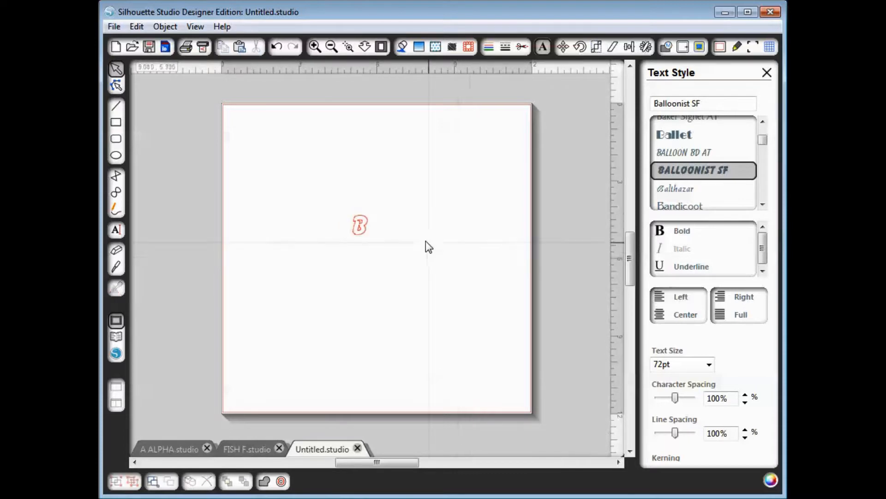
# - Enlarge the letter B to about 6.7 by 8 in and ungroup the text
pyautogui.click(360, 227)
pyautogui.moveTo(372, 242); pyautogui.dragTo(463, 349)
pyautogui.moveTo(342, 208); pyautogui.dragTo(272, 140)
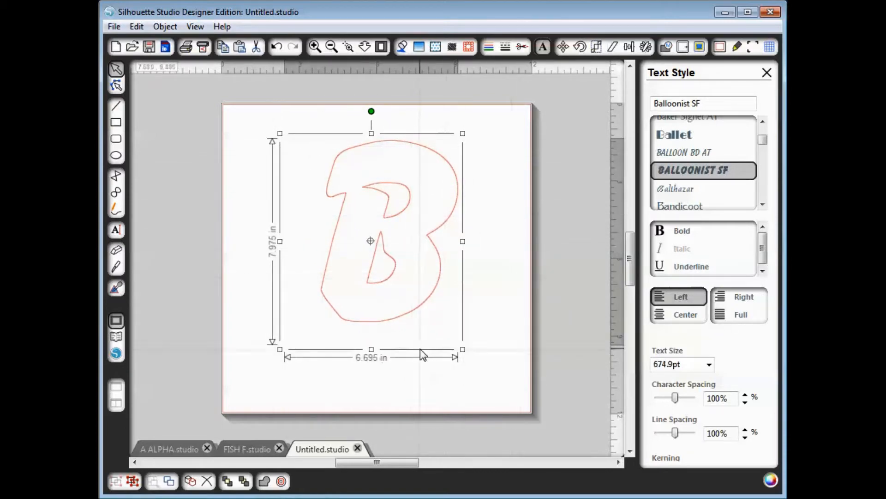
pyautogui.click(135, 482)
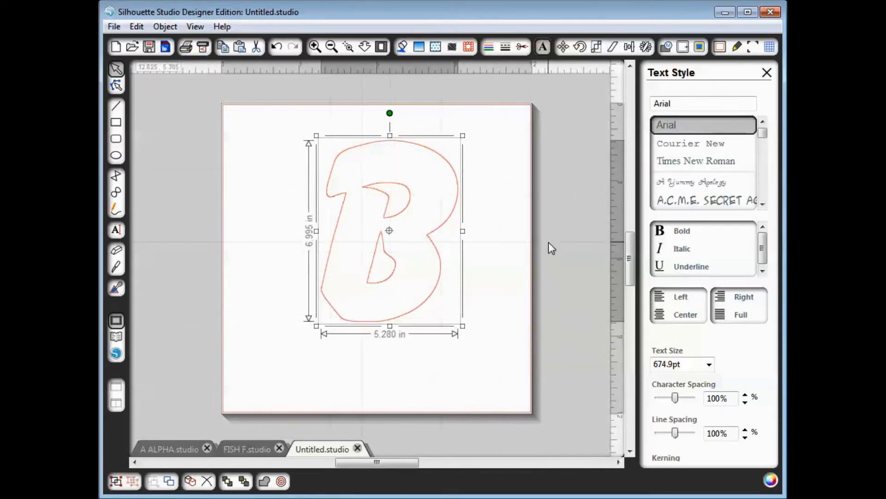
# - Enlarge the B outline to about 6.47 by 8.57 in and fill it with medium green
pyautogui.moveTo(317, 323); pyautogui.dragTo(291, 365)
pyautogui.click(322, 325)
pyautogui.moveTo(321, 325); pyautogui.dragTo(292, 368)
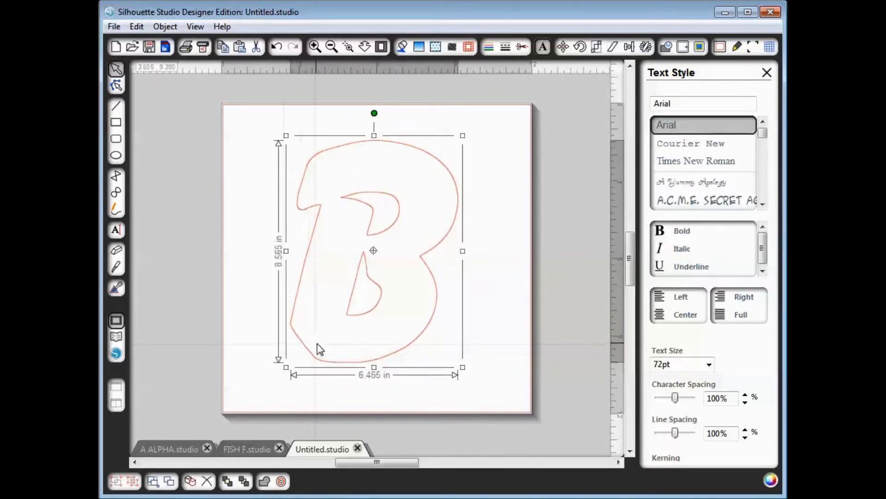
pyautogui.click(402, 46)
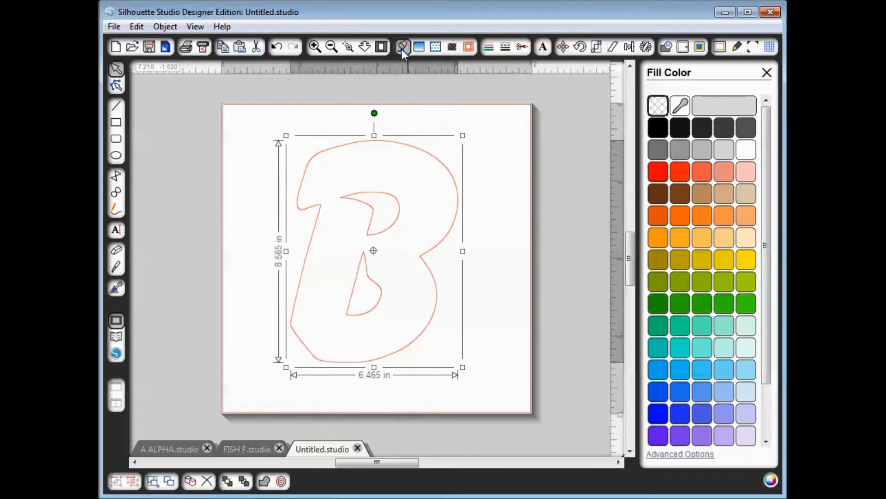
pyautogui.click(710, 305)
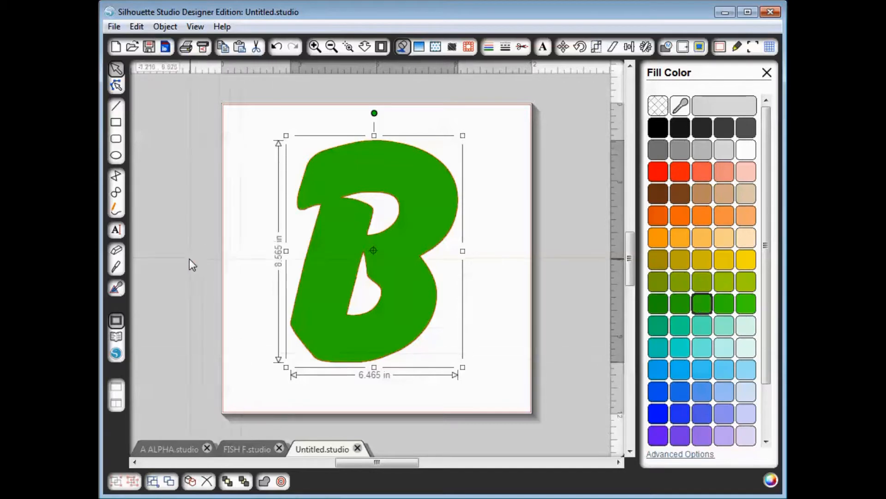
# - Cut the B into four slices with three horizontal Wave knife cuts through its upper part, middle and lower part
pyautogui.click(118, 270)
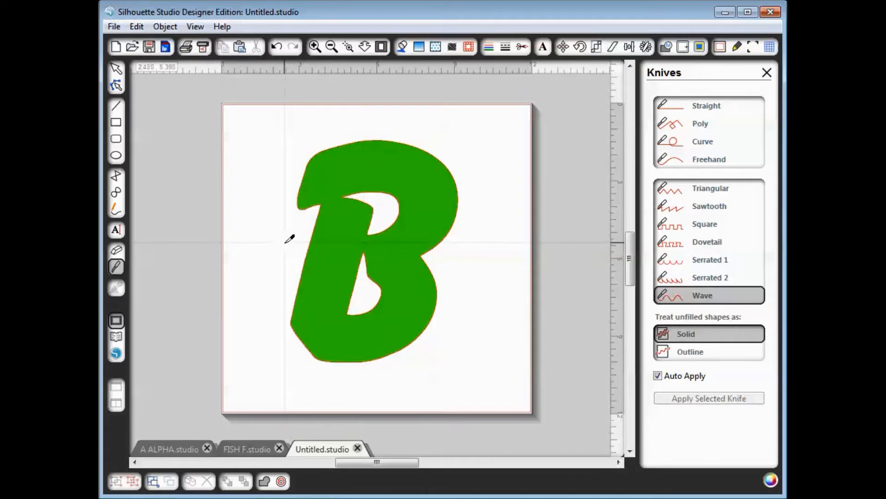
pyautogui.moveTo(287, 243); pyautogui.dragTo(465, 244)
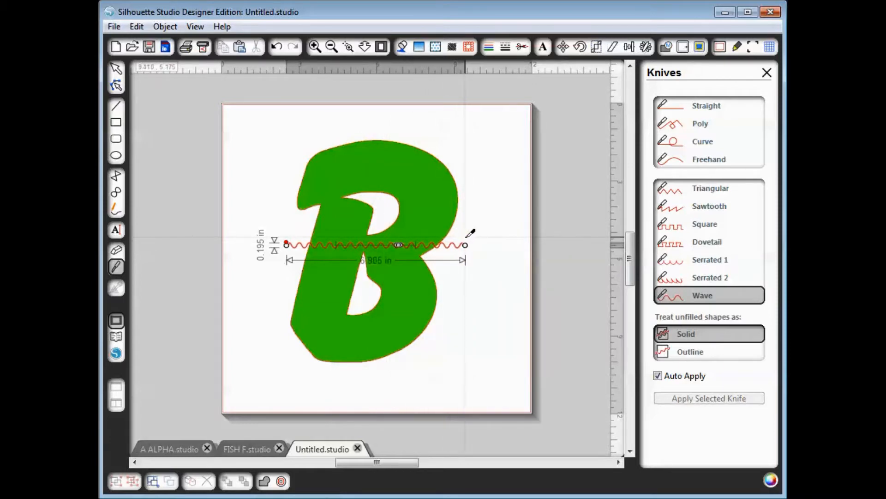
pyautogui.moveTo(590, 237); pyautogui.dragTo(585, 248)
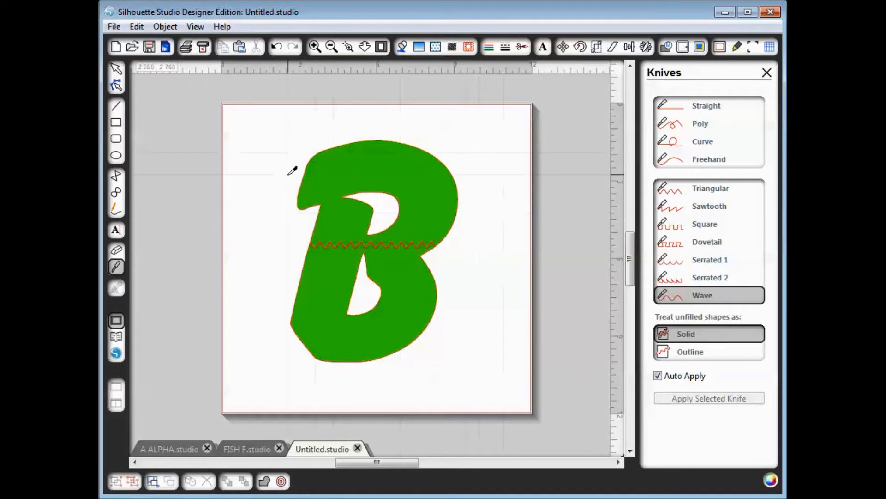
pyautogui.moveTo(289, 174); pyautogui.dragTo(472, 175)
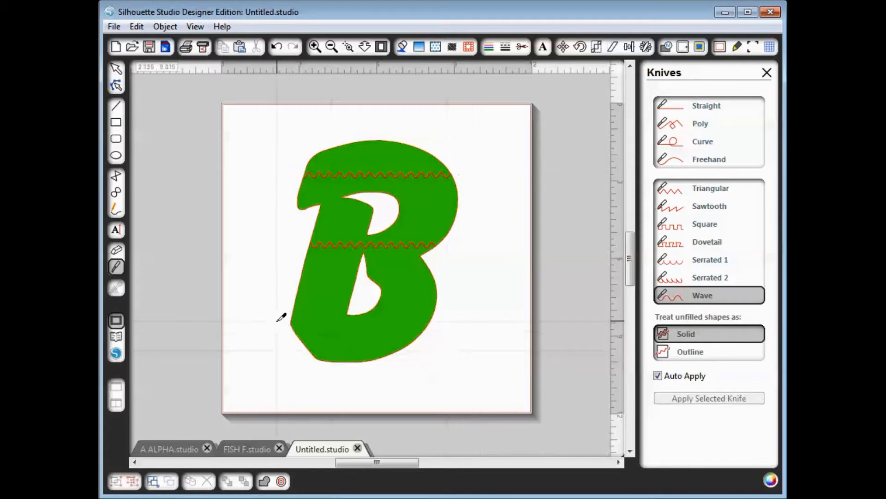
pyautogui.moveTo(272, 319); pyautogui.dragTo(490, 302)
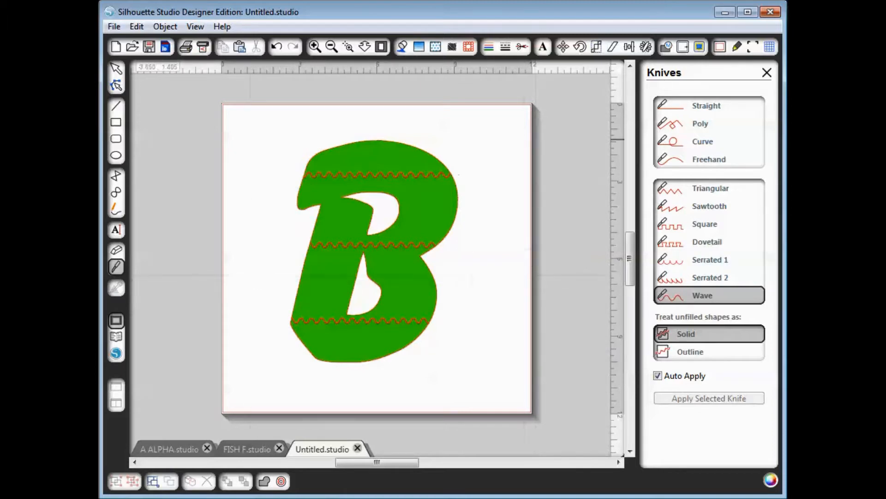
# - Separate the B's end slices by moving the bottom slice down and nudging the top slice up
pyautogui.click(116, 72)
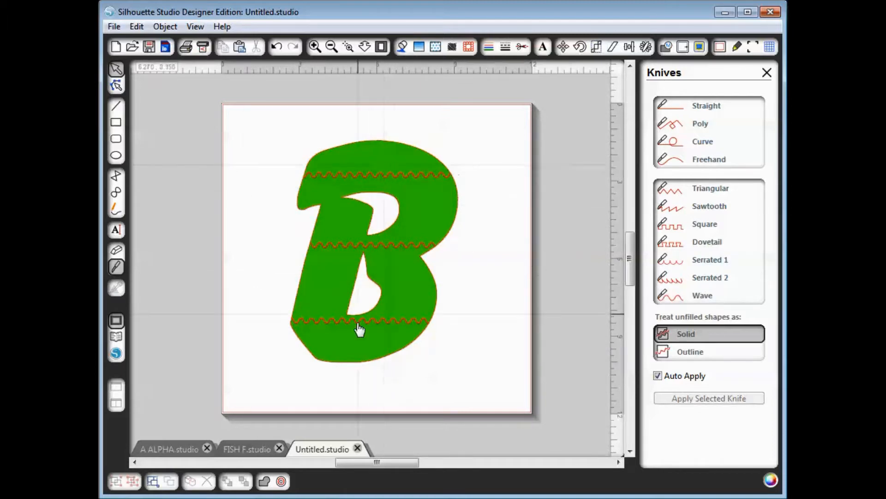
pyautogui.click(370, 342)
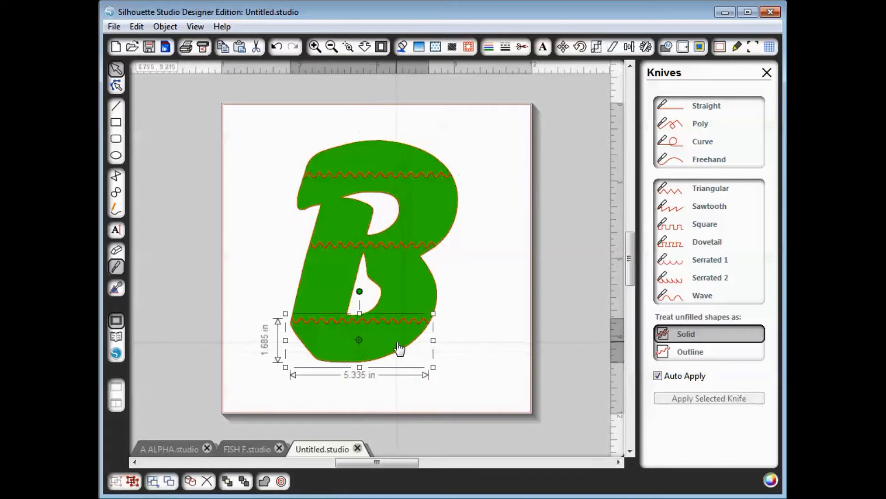
pyautogui.moveTo(398, 345); pyautogui.dragTo(398, 358)
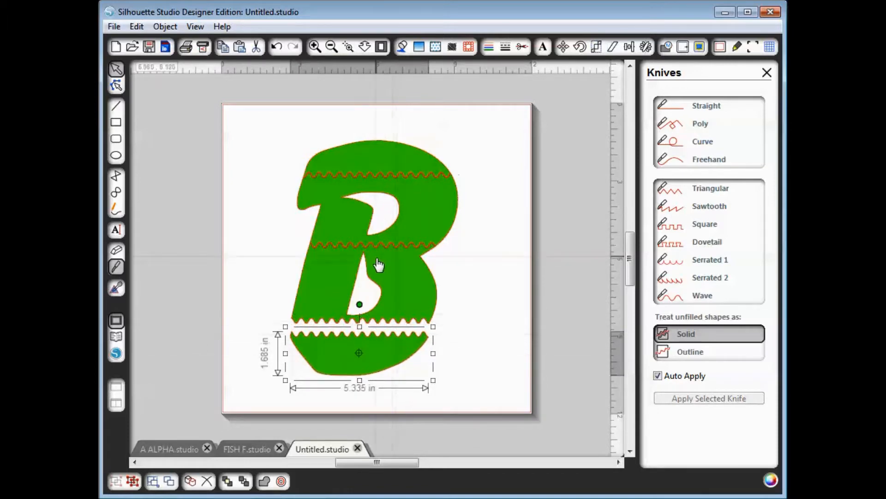
pyautogui.click(376, 159)
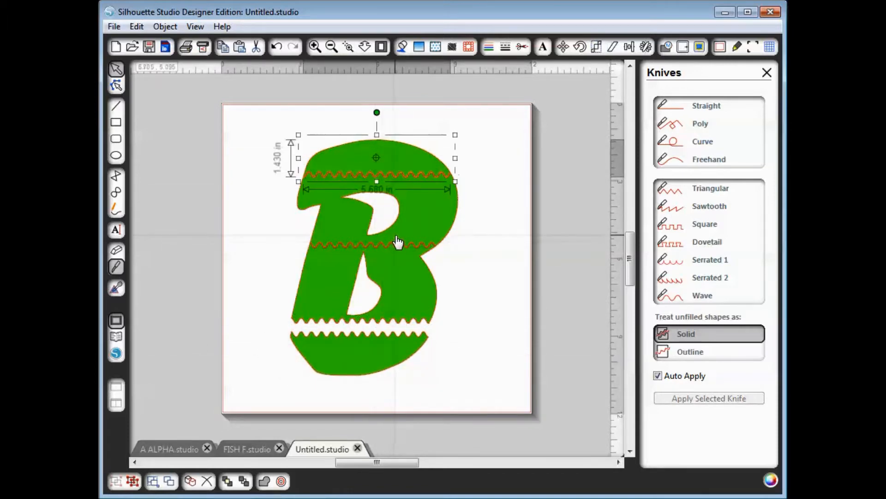
pyautogui.press('Up')
pyautogui.press('Up')
pyautogui.press('Up')
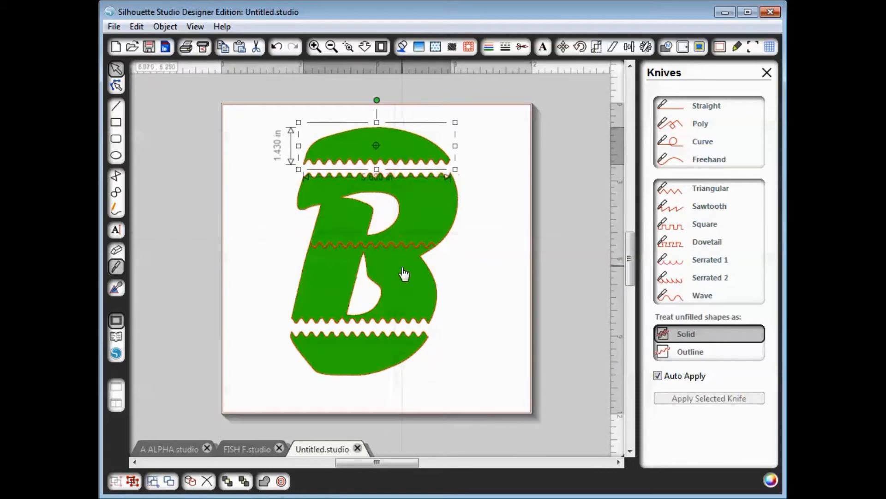
# - Nudge the B's third slice down to open a narrow gap below the second slice
pyautogui.click(405, 291)
pyautogui.press('Down')
pyautogui.press('Down')
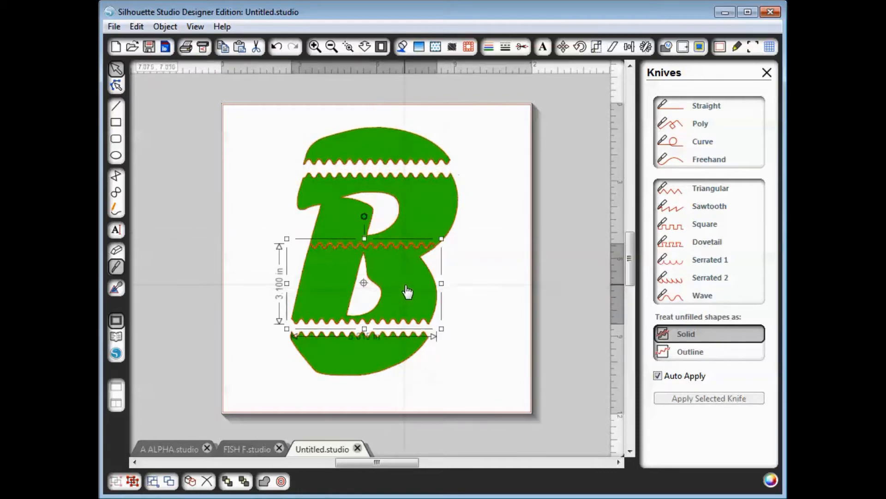
pyautogui.press('Down')
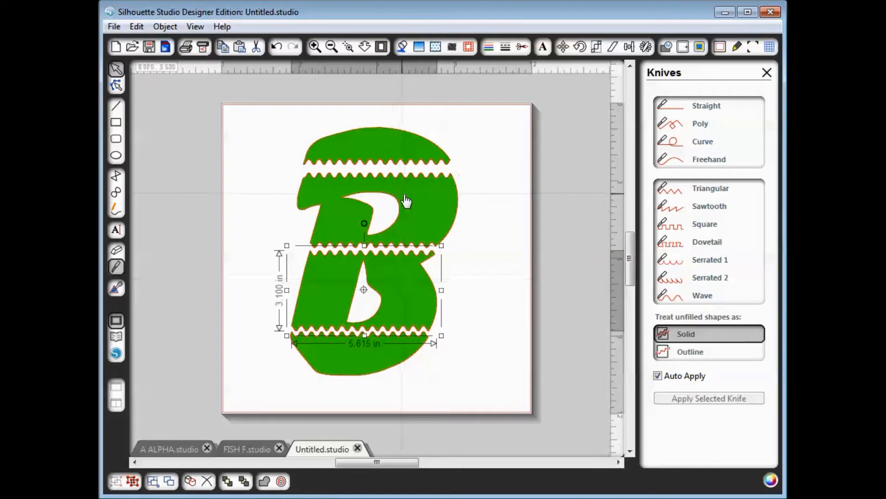
# - Even out the gaps by nudging the top slice down toward the second and the bottom slice slightly lower
pyautogui.click(396, 154)
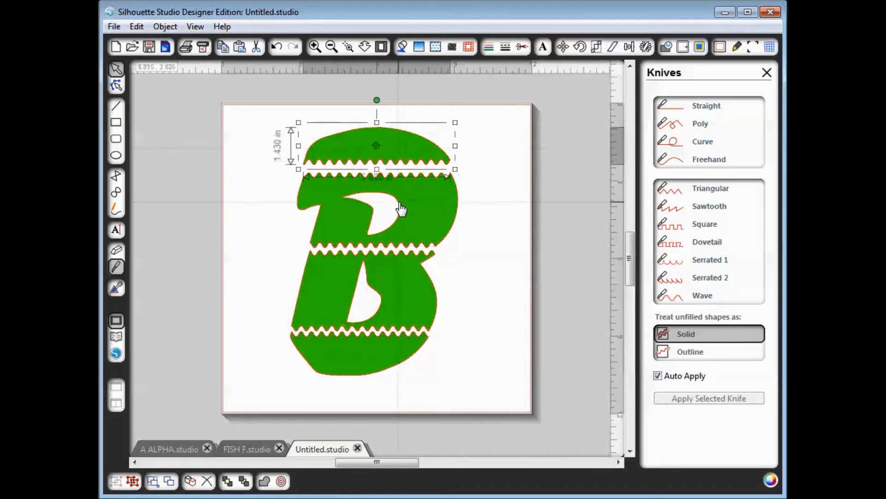
pyautogui.press('Down')
pyautogui.press('Down')
pyautogui.press('Down')
pyautogui.press('Down')
pyautogui.press('Down')
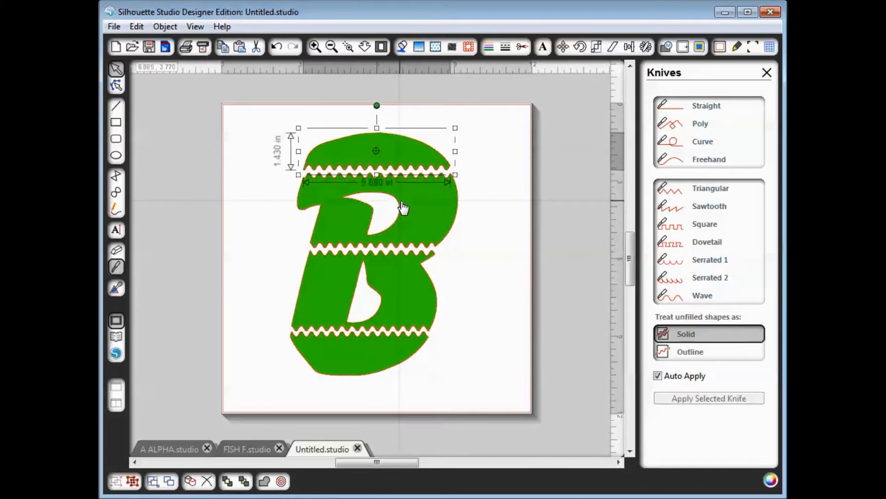
pyautogui.click(398, 357)
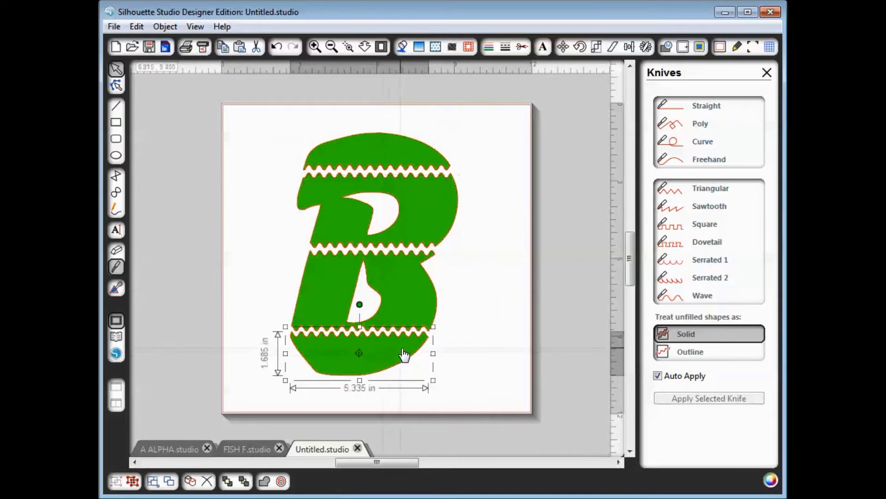
pyautogui.press('Down')
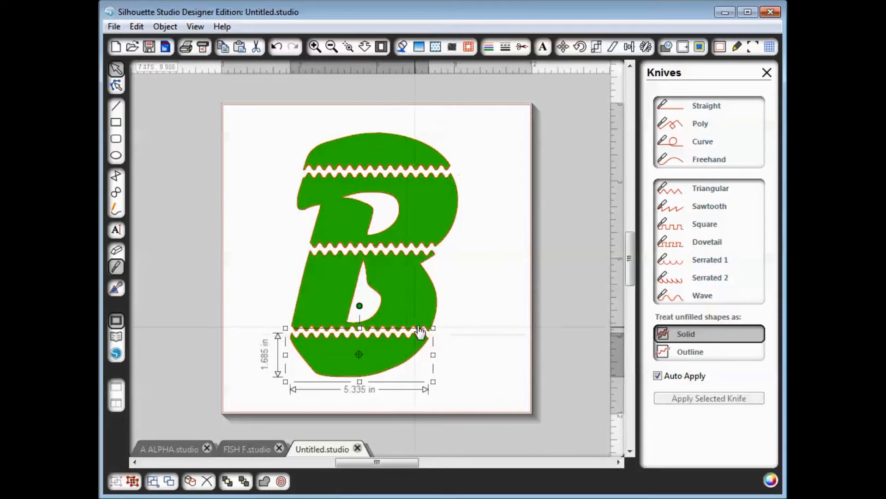
pyautogui.click(498, 255)
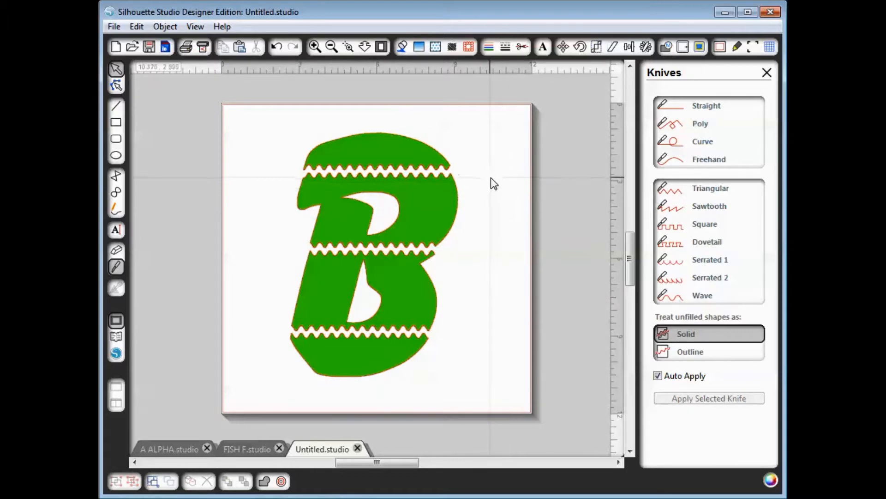
# - Fill the B's top slice with yellow, its third slice with blue and its bottom slice with coral red
pyautogui.click(384, 155)
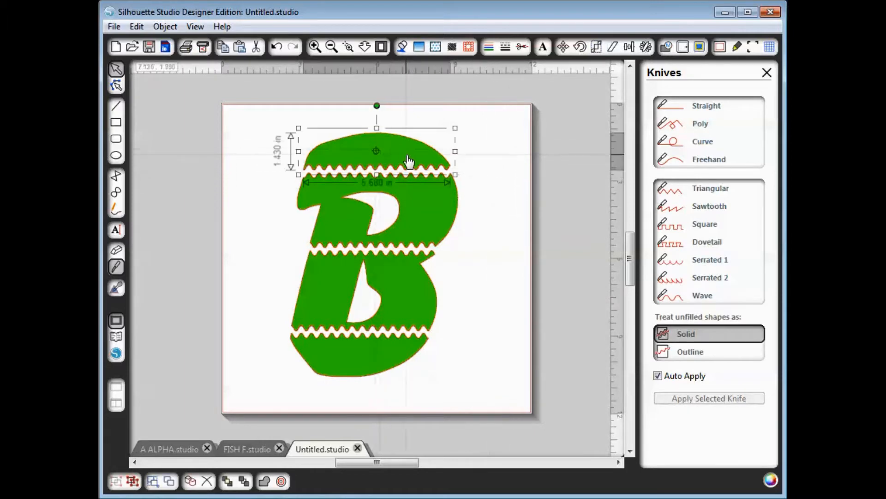
pyautogui.click(402, 46)
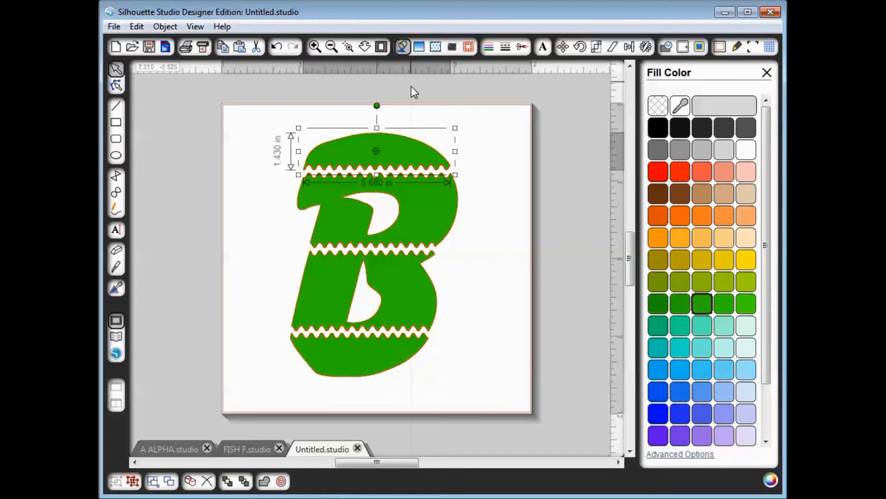
pyautogui.click(745, 260)
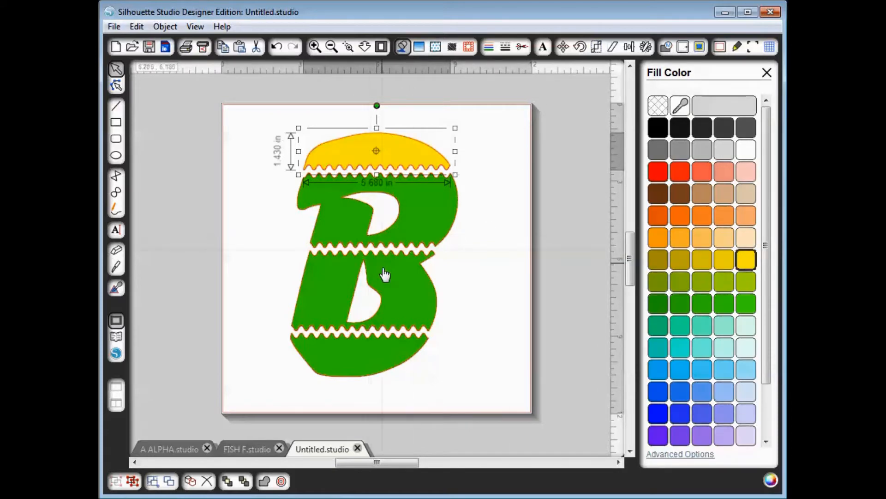
pyautogui.click(401, 277)
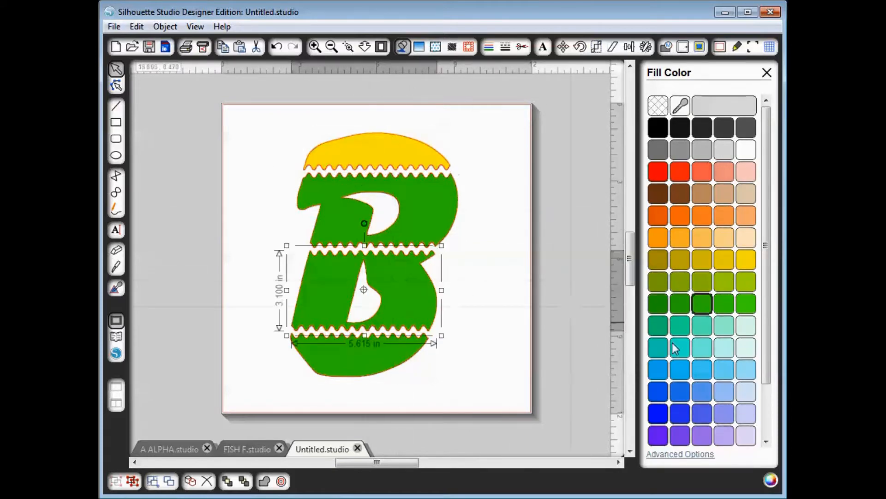
pyautogui.click(665, 398)
pyautogui.click(403, 361)
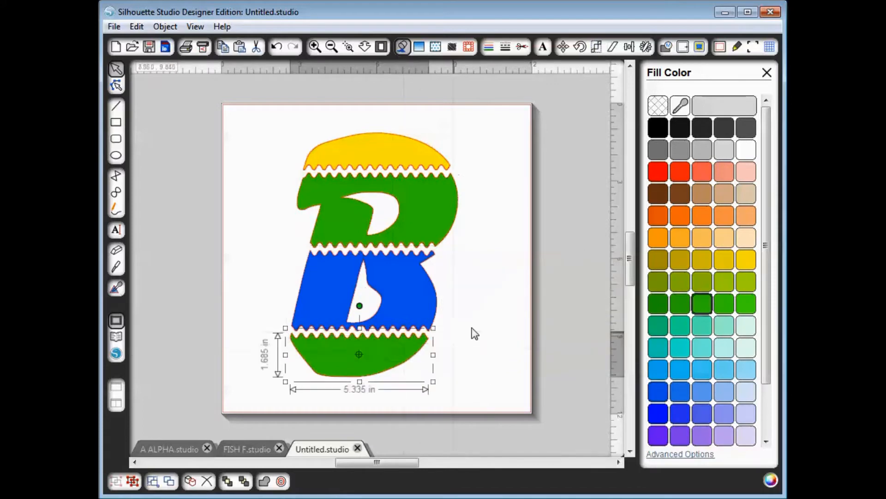
pyautogui.click(700, 172)
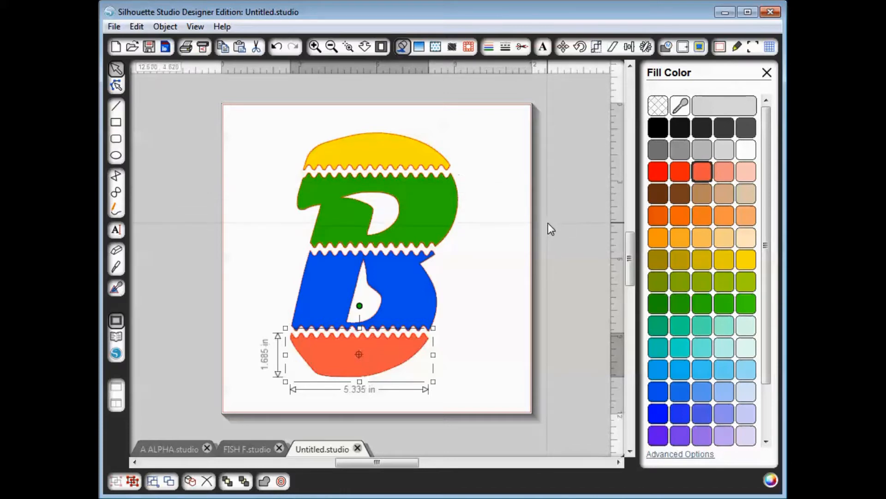
# - Adjust the width of the B's bottom slice to about 5.31 in so its edge lines up with the slice above
pyautogui.rightClick(432, 362)
pyautogui.click(446, 361)
pyautogui.moveTo(433, 355)
pyautogui.mouseDown()
pyautogui.moveTo(411, 355)
pyautogui.moveTo(430, 354)
pyautogui.mouseUp()
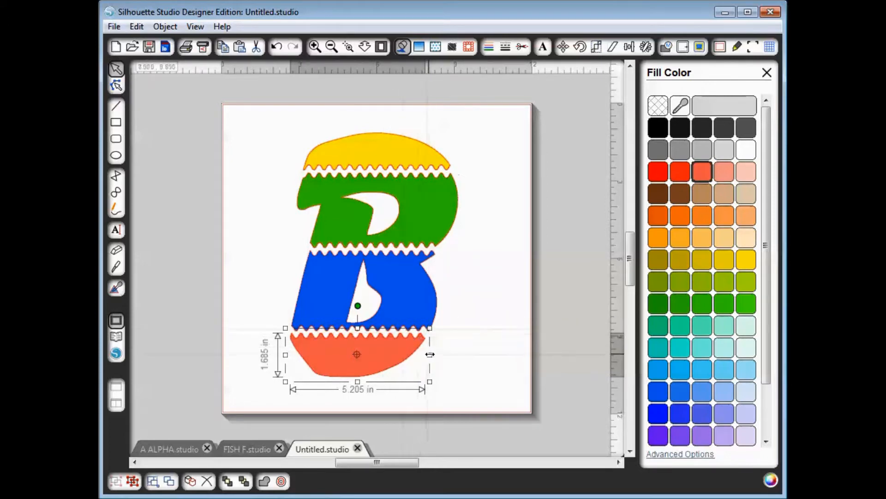
pyautogui.moveTo(431, 354)
pyautogui.mouseDown()
pyautogui.moveTo(446, 354)
pyautogui.moveTo(418, 354)
pyautogui.moveTo(434, 353)
pyautogui.mouseUp()
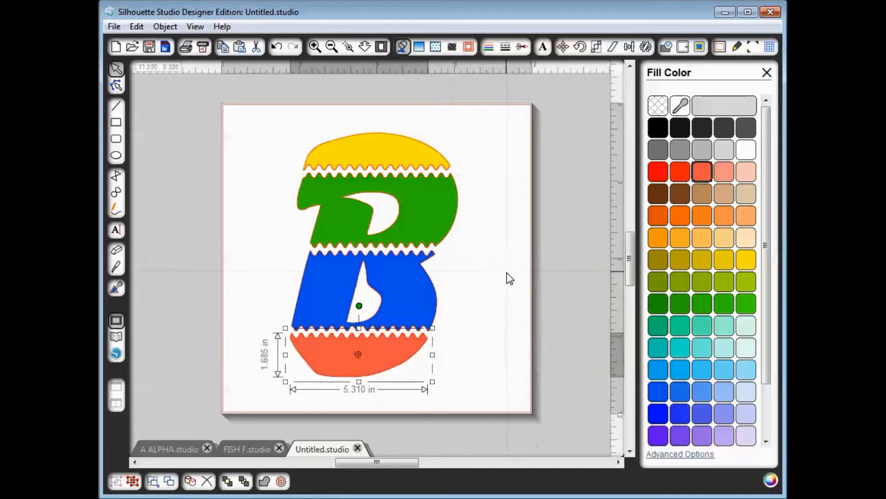
pyautogui.click(524, 280)
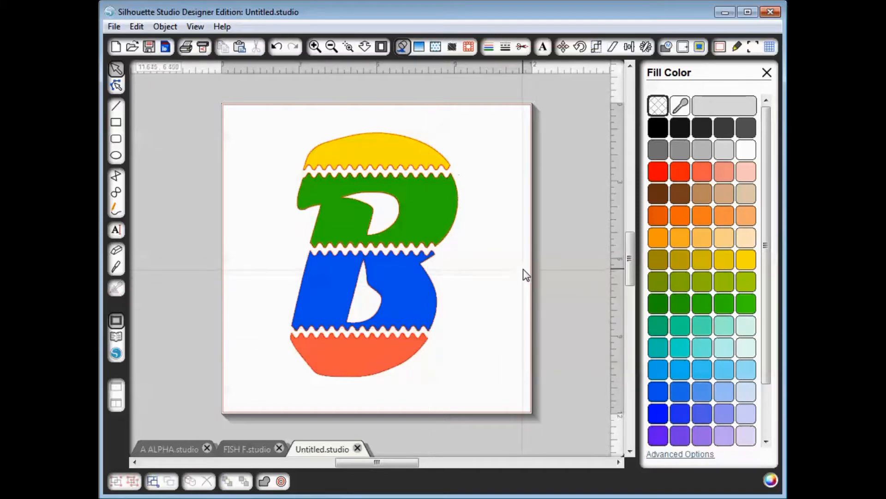
# - Group the B's four slices and scale the group down proportionally to about 2.1 × 3.03 in
pyautogui.moveTo(256, 119); pyautogui.dragTo(463, 339)
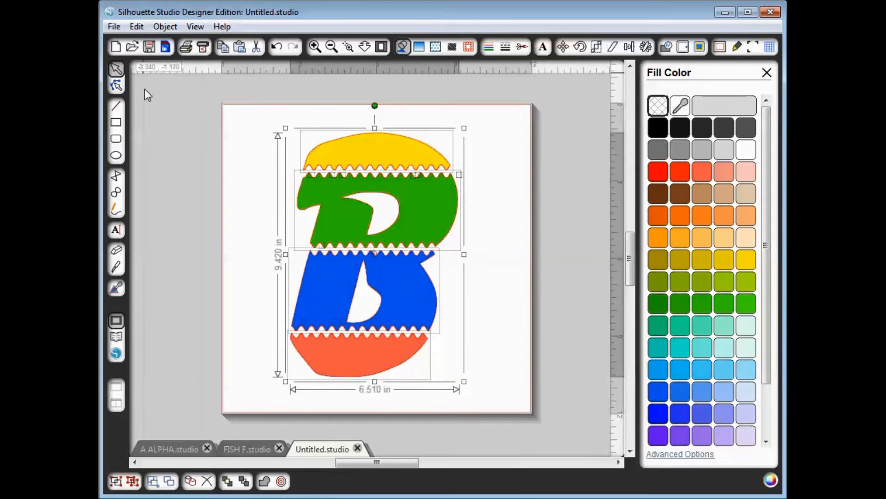
pyautogui.click(116, 483)
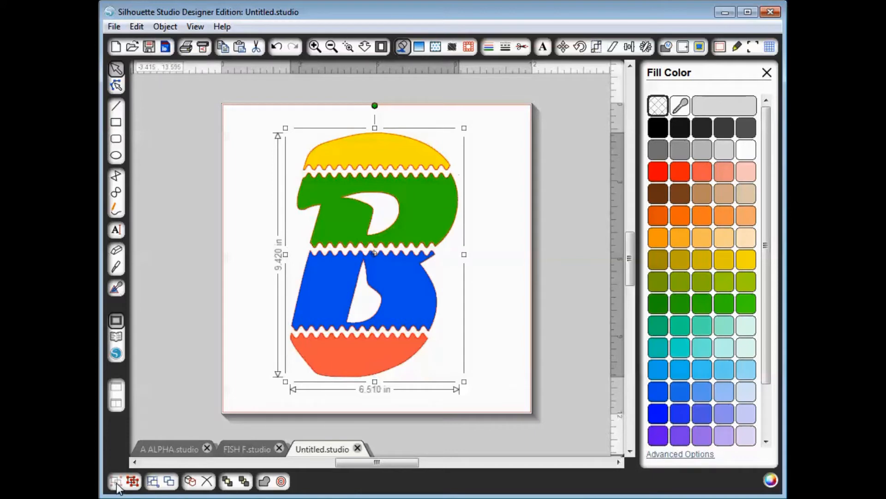
pyautogui.moveTo(467, 381); pyautogui.dragTo(427, 339)
pyautogui.moveTo(463, 381); pyautogui.dragTo(325, 234)
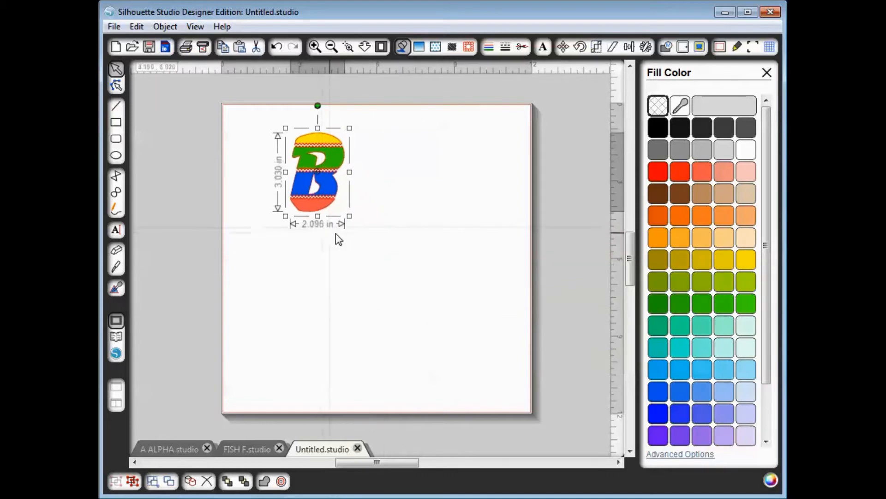
# - Move the small grouped B closer to the page's upper-left corner
pyautogui.click(292, 217)
pyautogui.click(291, 211)
pyautogui.moveTo(333, 171); pyautogui.dragTo(292, 162)
# - Add a letter A in Balloonist SF beside the B and enlarge it to about 6.67 × 9.56 in
pyautogui.click(116, 231)
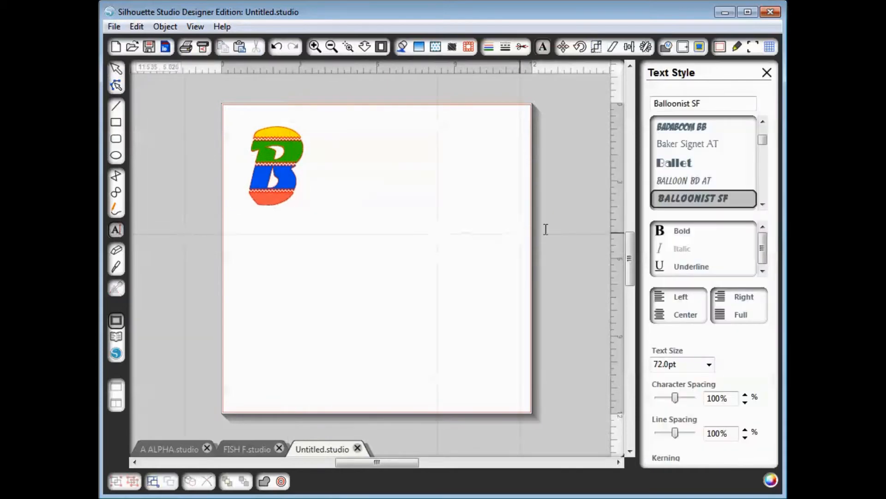
pyautogui.click(369, 268)
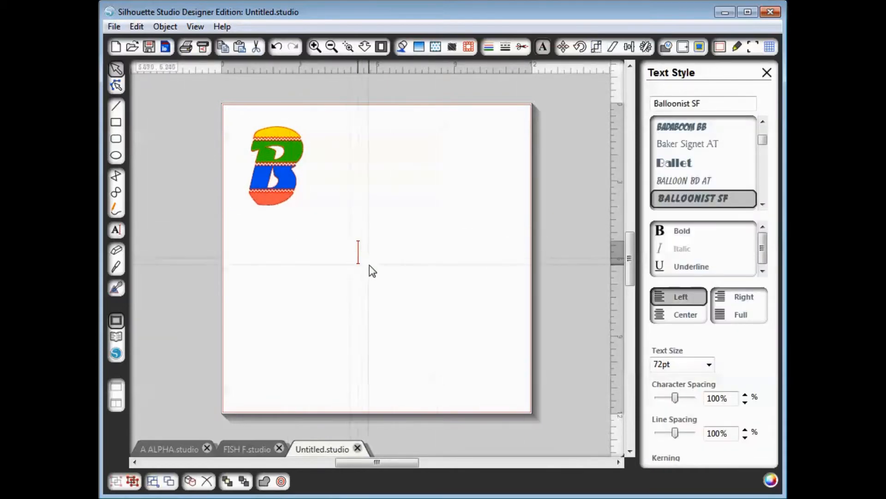
pyautogui.click(372, 268)
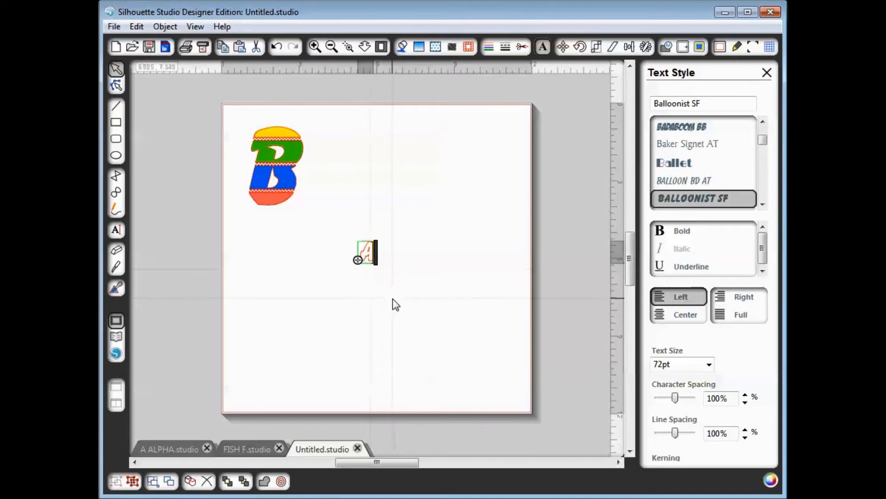
pyautogui.click(374, 254)
pyautogui.moveTo(378, 268); pyautogui.dragTo(478, 351)
pyautogui.moveTo(449, 238); pyautogui.dragTo(514, 145)
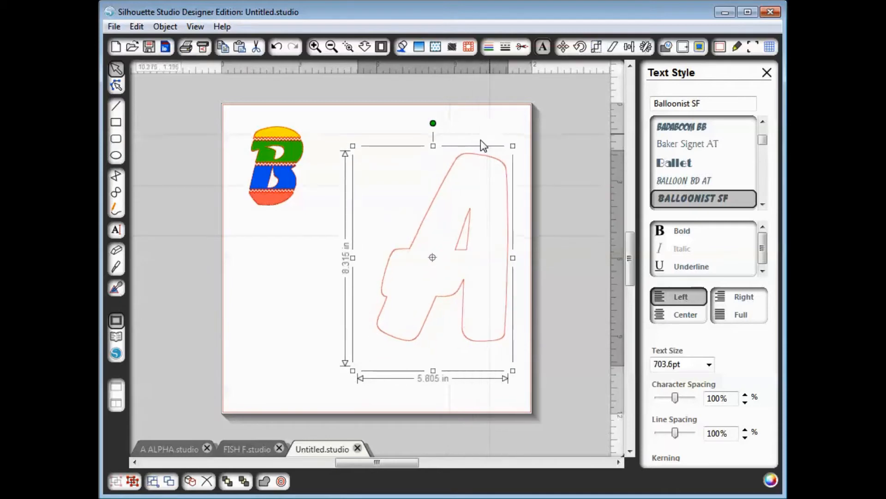
pyautogui.moveTo(352, 145); pyautogui.dragTo(313, 127)
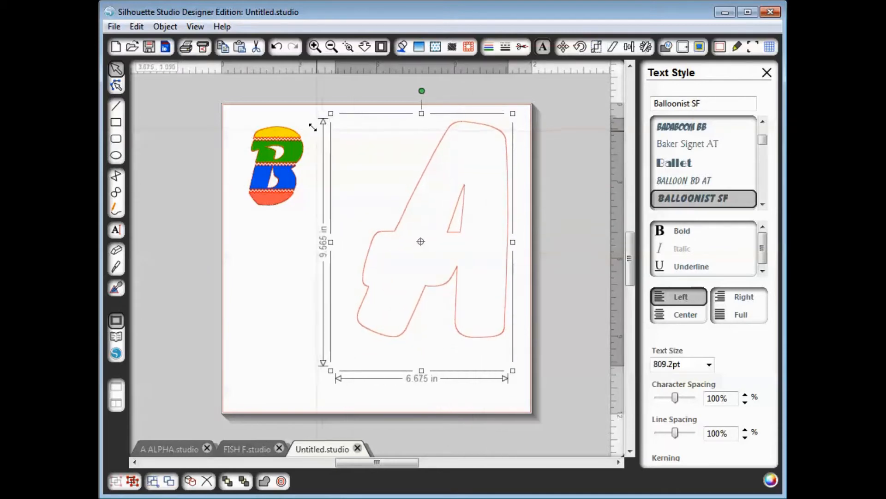
# - Fill the A with blue and make three horizontal Wave knife cuts across its upper part, middle and crossbar
pyautogui.click(402, 47)
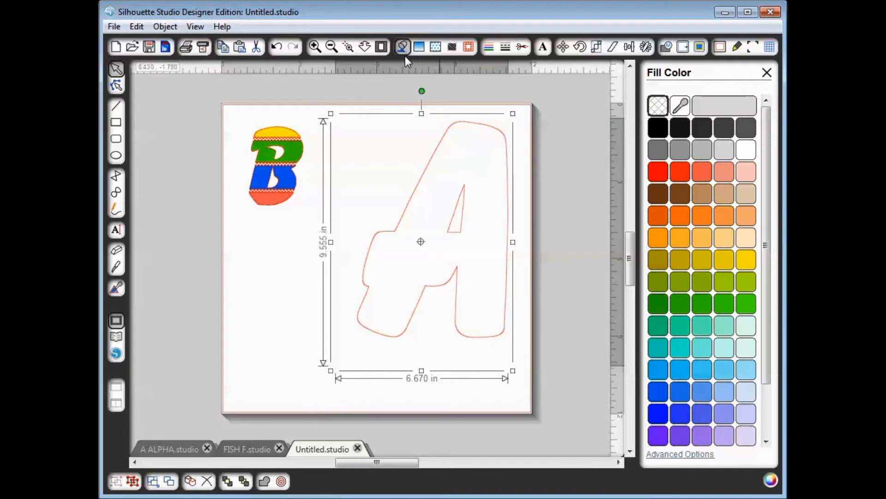
pyautogui.click(681, 393)
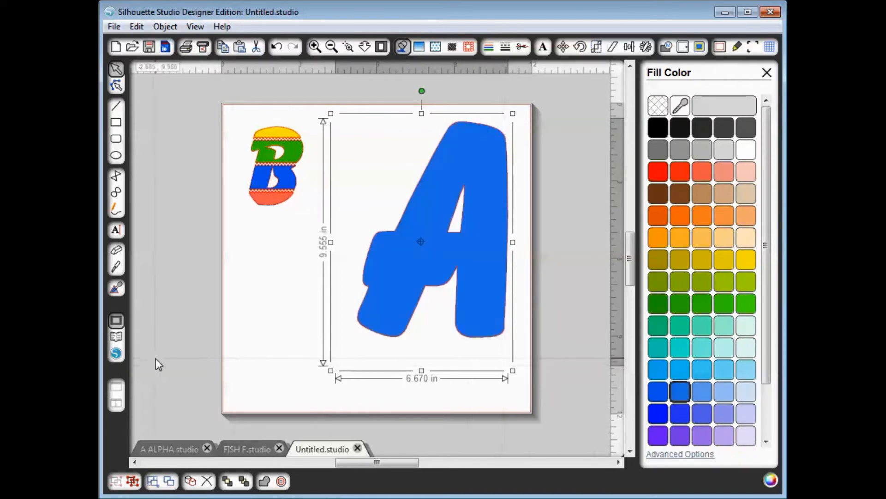
pyautogui.click(116, 267)
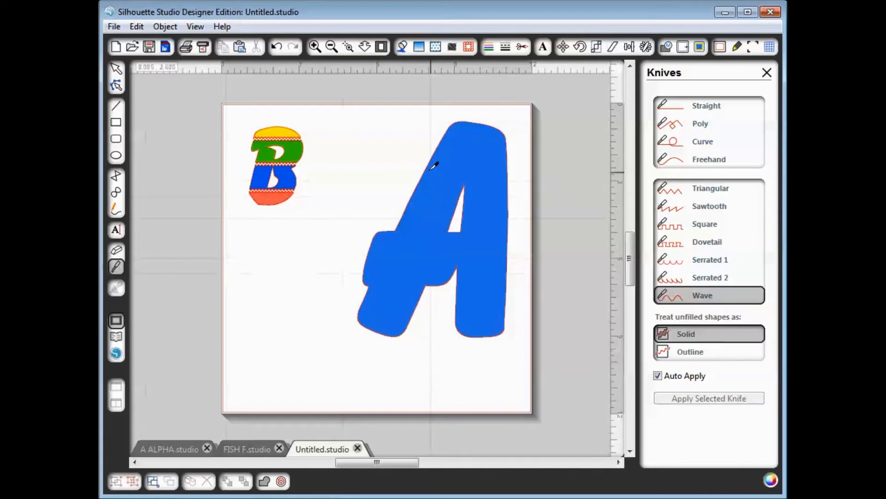
pyautogui.moveTo(410, 152); pyautogui.dragTo(526, 152)
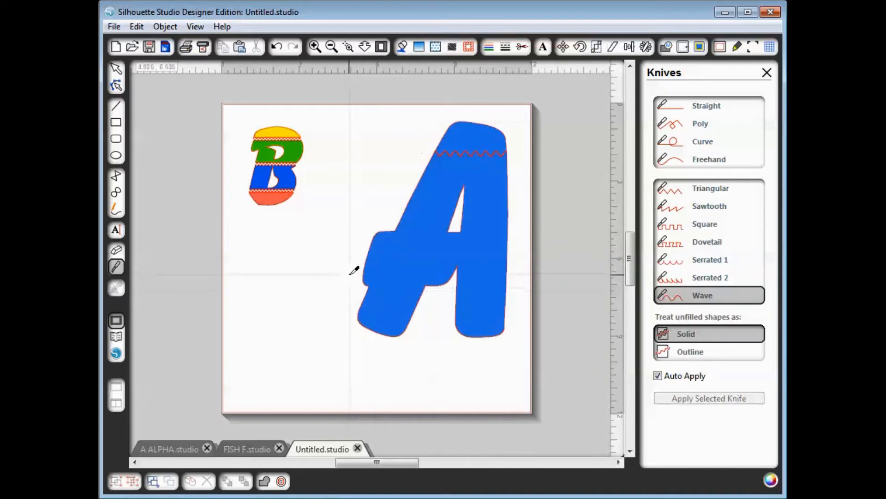
pyautogui.moveTo(350, 271); pyautogui.dragTo(525, 271)
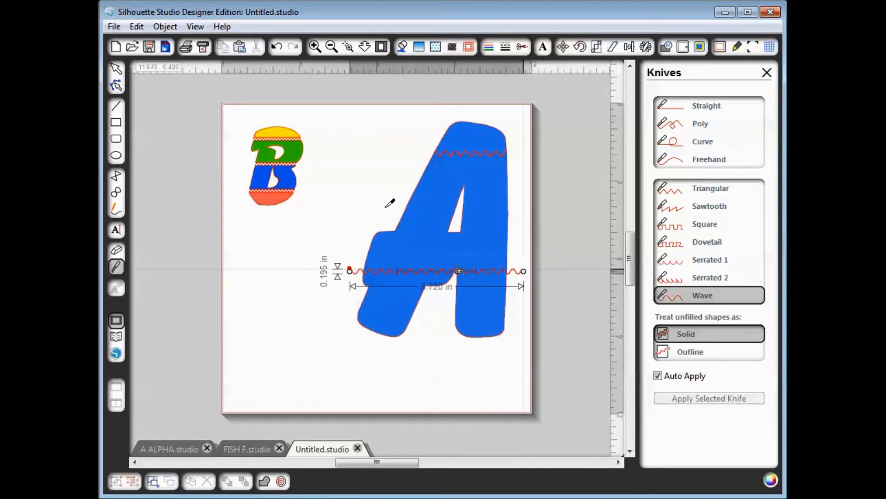
pyautogui.moveTo(383, 204); pyautogui.dragTo(521, 205)
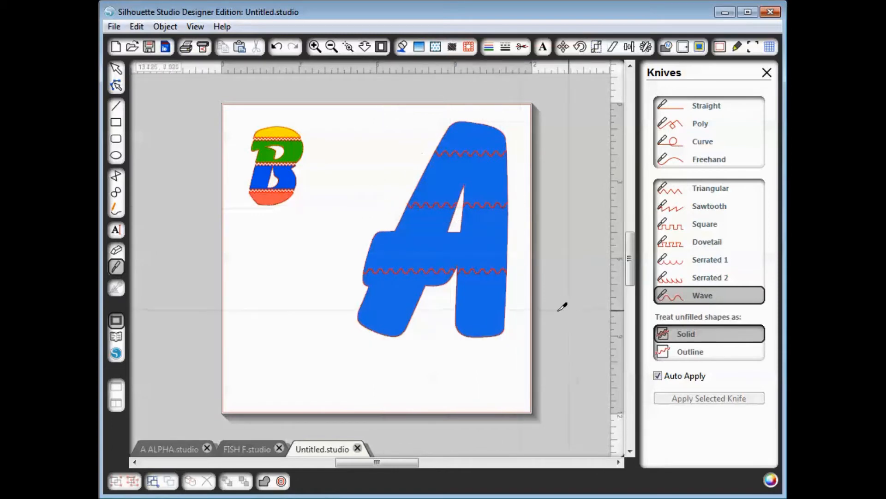
# - Move the A's two separate leg pieces down to open a gap below the crossbar slice
pyautogui.click(117, 79)
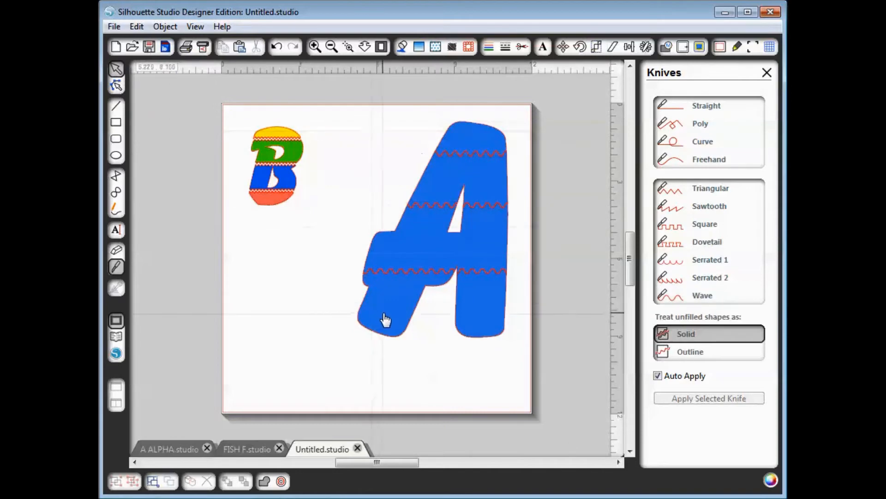
pyautogui.click(386, 321)
pyautogui.moveTo(398, 329); pyautogui.dragTo(399, 345)
pyautogui.moveTo(485, 301); pyautogui.dragTo(487, 316)
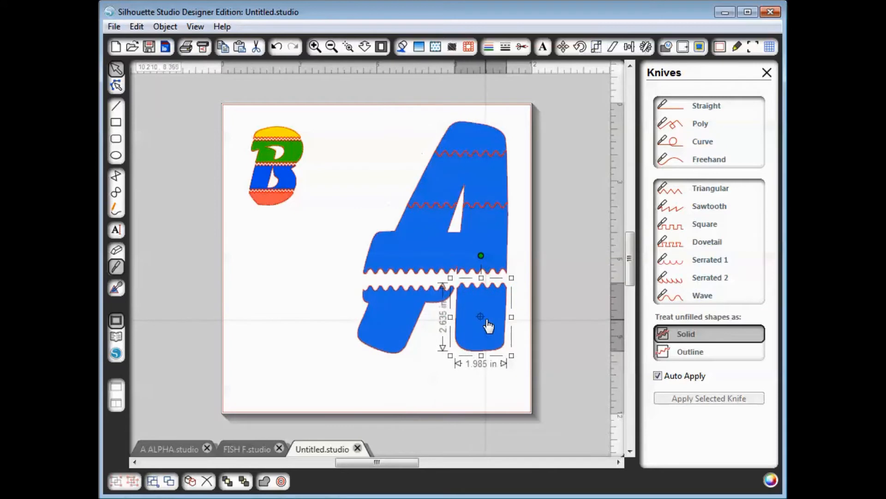
# - Nudge the A's crossbar slice down to open a gap below the second slice
pyautogui.click(475, 241)
pyautogui.press('Down')
pyautogui.press('Down')
pyautogui.press('Down')
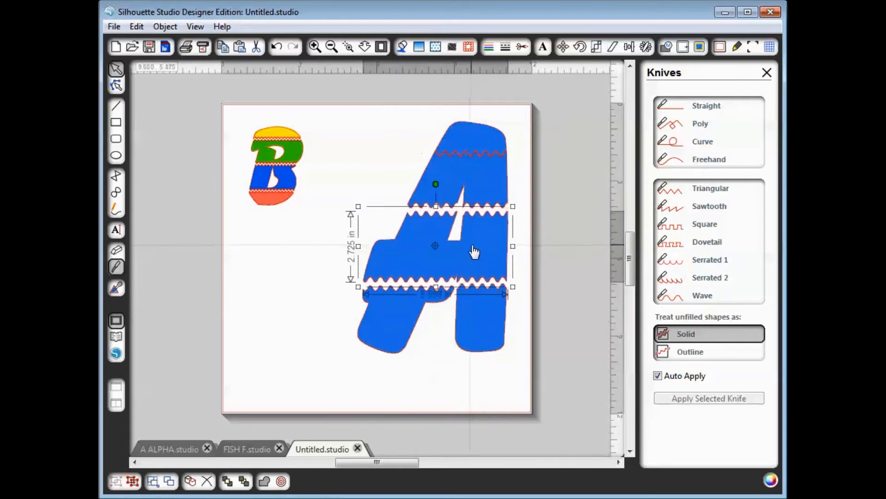
# - Nudge the A's second slice down until narrow, similar gaps remain above and below it
pyautogui.click(471, 189)
pyautogui.press('Down')
pyautogui.press('Down')
pyautogui.press('Down')
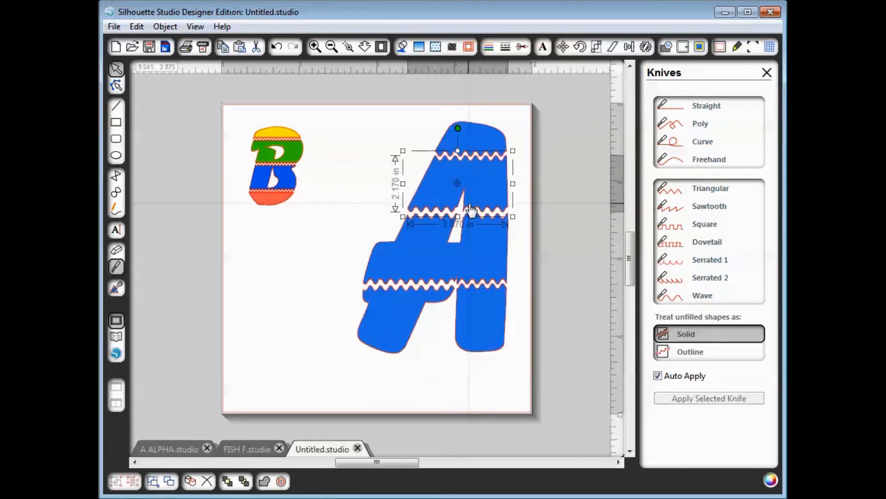
pyautogui.press('Down')
pyautogui.press('Down')
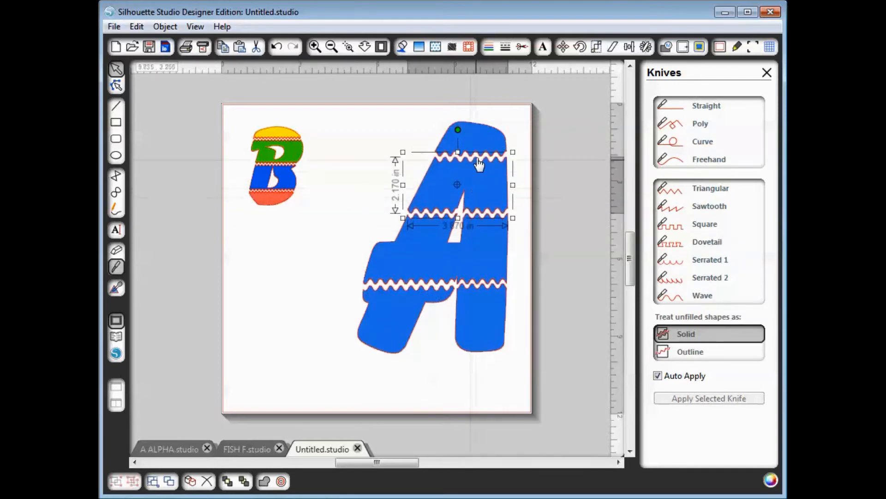
pyautogui.press('Up')
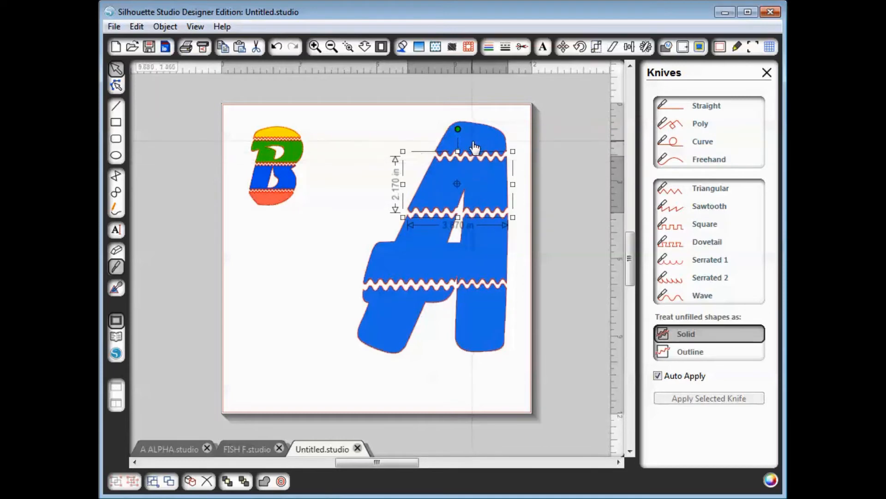
# - Fine-tune the A's top slice by nudging it slightly up so its gap matches the others
pyautogui.click(476, 144)
pyautogui.press('Up')
pyautogui.press('Up')
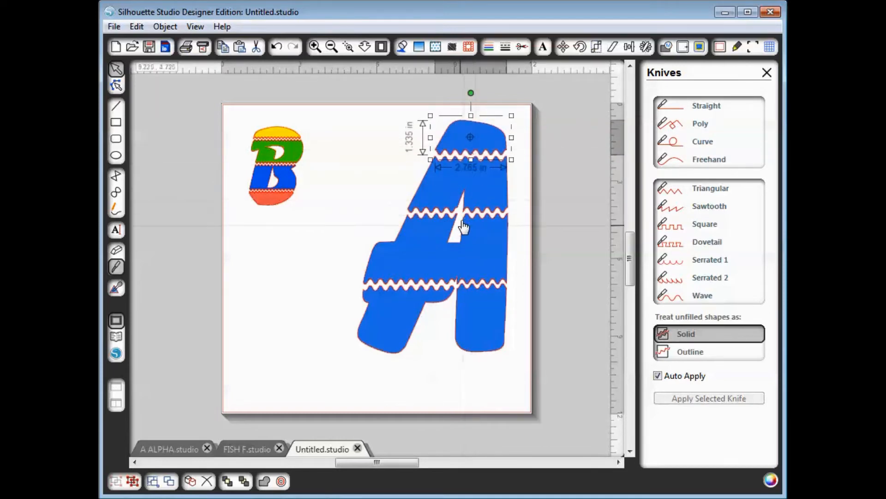
pyautogui.press('Down')
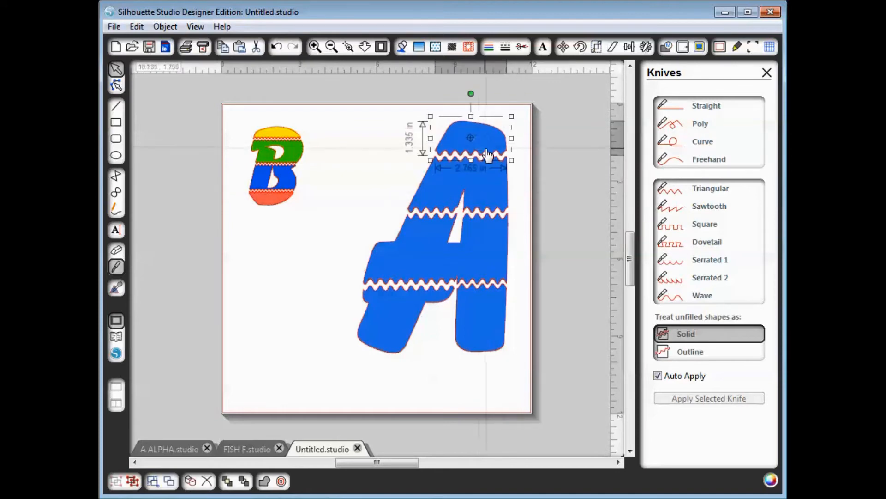
# - Fill the A's top slice with red and its crossbar slice with yellow
pyautogui.click(402, 45)
pyautogui.click(683, 173)
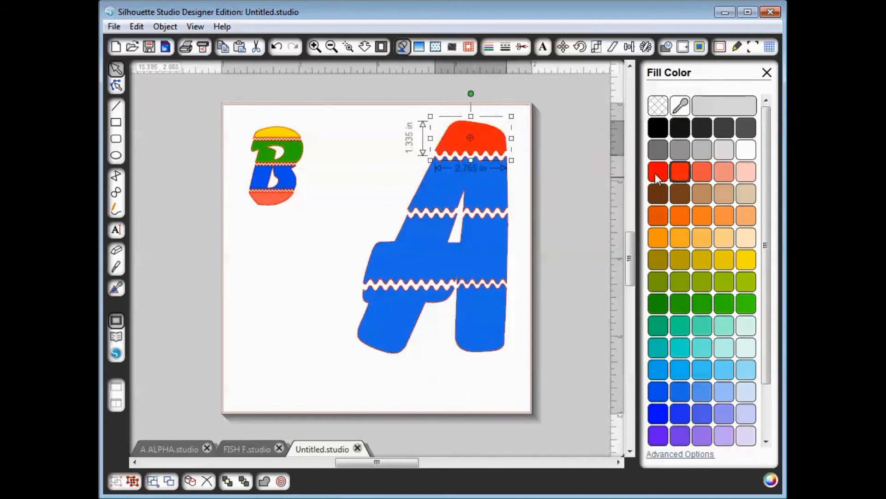
pyautogui.click(478, 200)
pyautogui.click(488, 256)
pyautogui.click(745, 261)
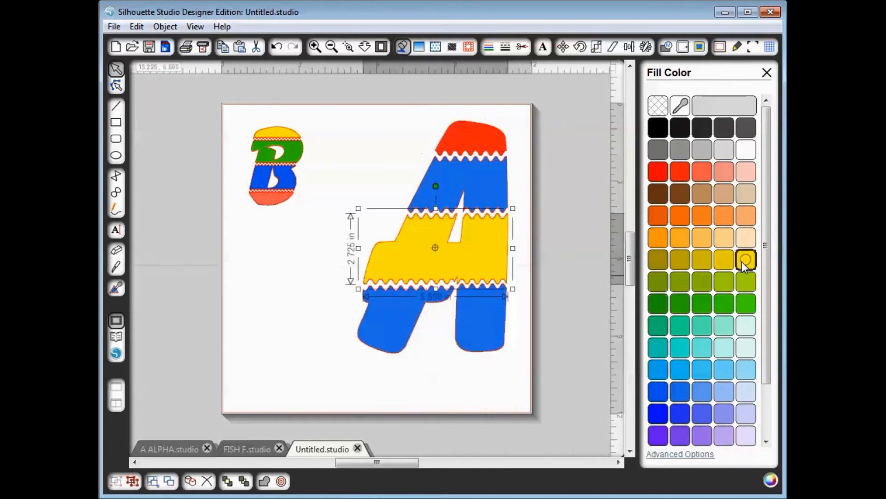
# - Fill both of the A's bottom leg slices with light blue
pyautogui.click(471, 313)
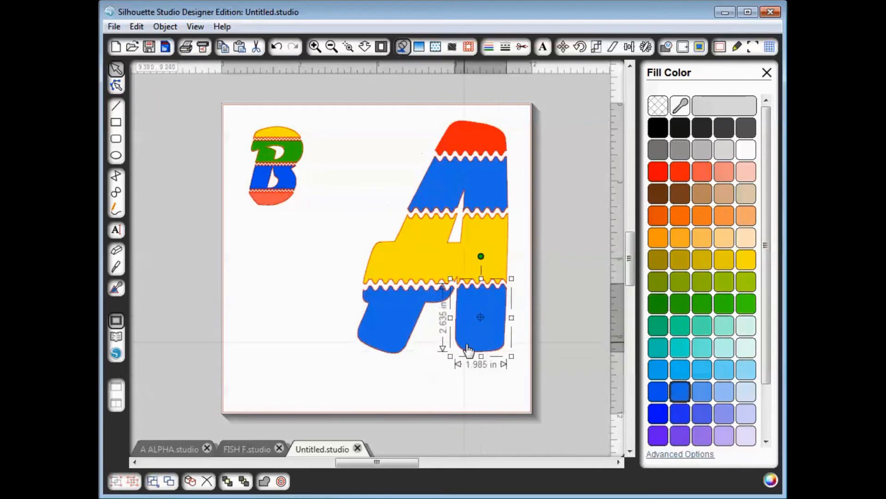
pyautogui.keyDown('shift'); pyautogui.click(392, 336); pyautogui.keyUp('shift')
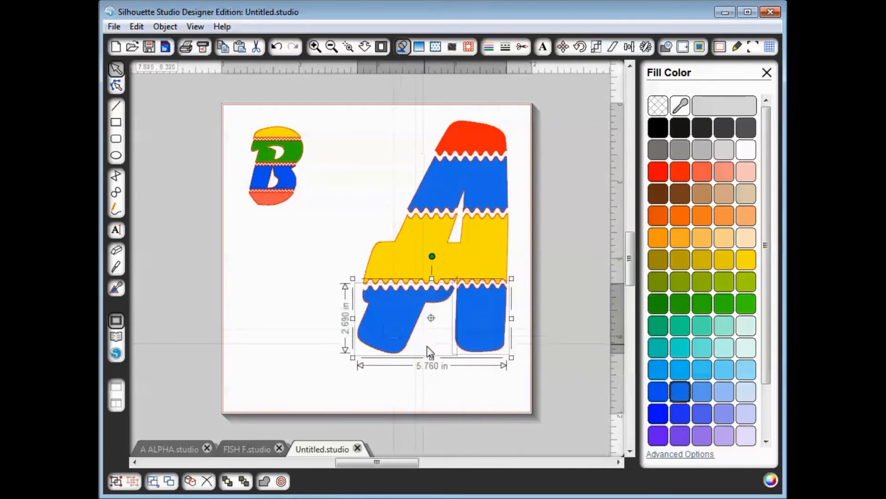
pyautogui.click(660, 371)
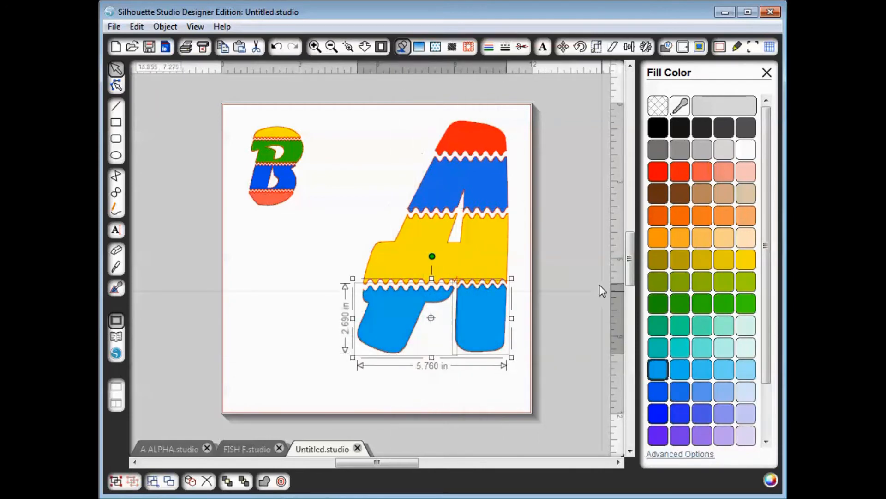
pyautogui.click(577, 268)
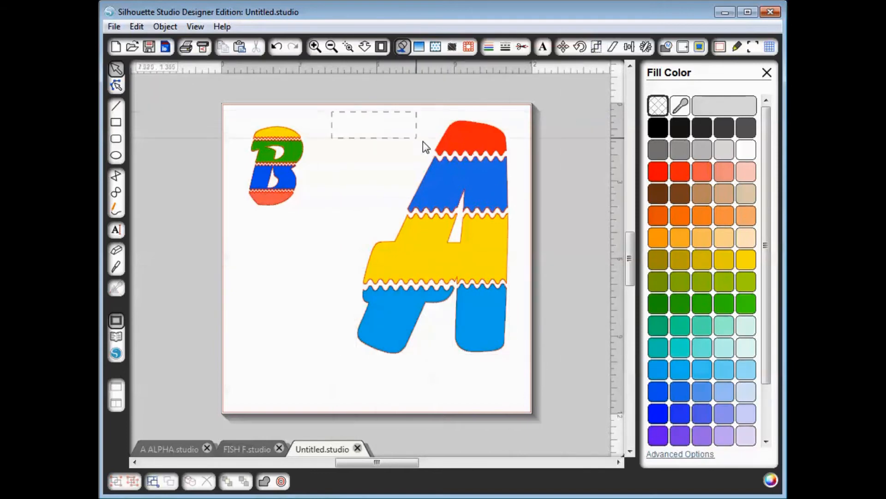
# - Group all slices of the A and scale the group down to about 2.16 by 3.34 in
pyautogui.moveTo(381, 124); pyautogui.dragTo(497, 313)
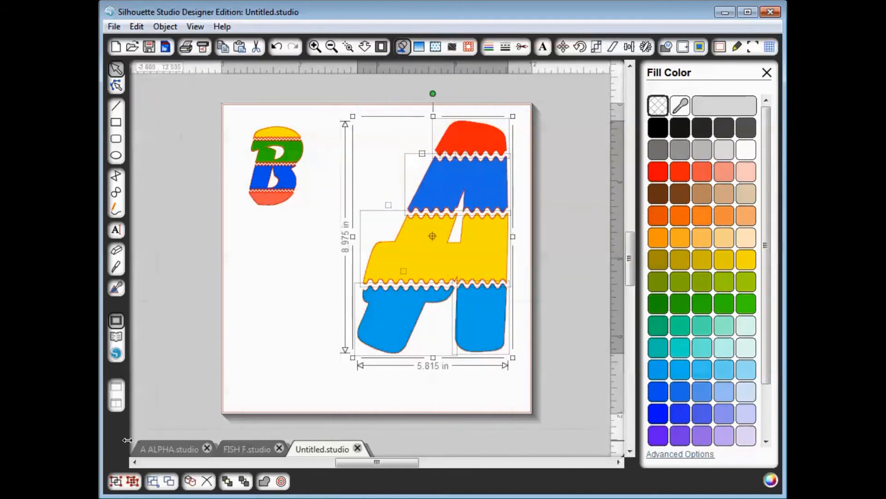
pyautogui.click(118, 480)
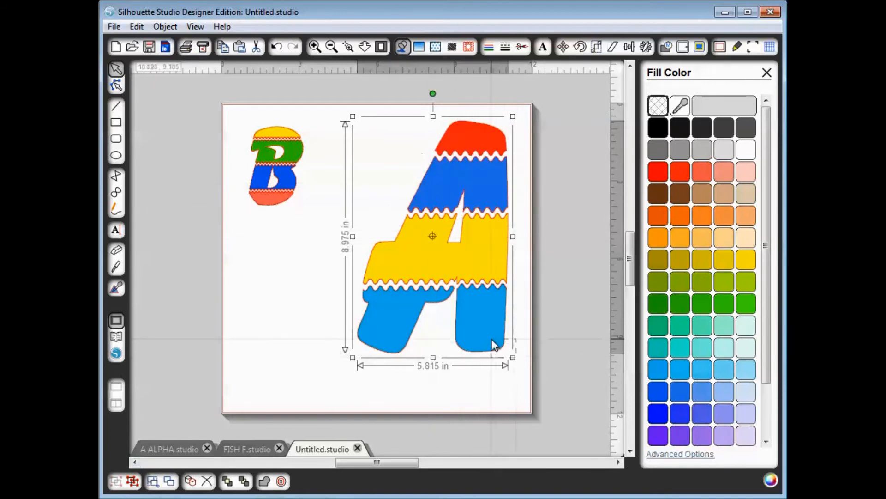
pyautogui.moveTo(512, 357); pyautogui.dragTo(411, 220)
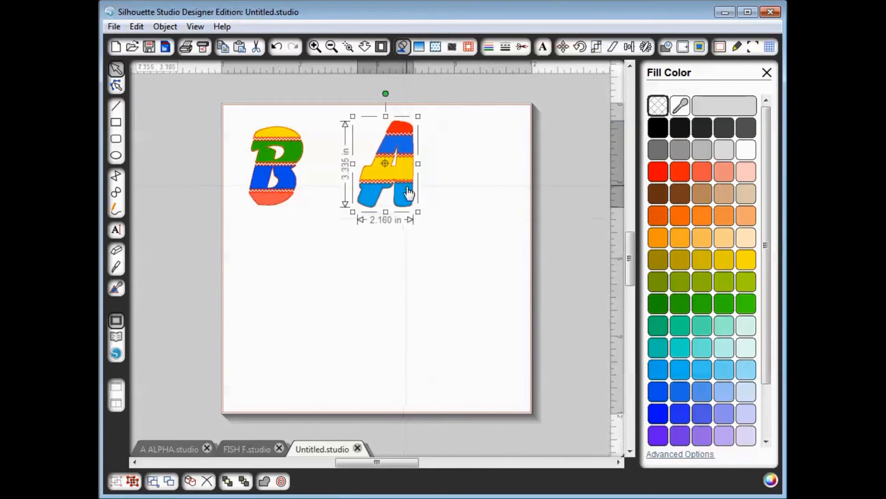
# - Rearrange the letters so the A sits in the page's upper-left corner with the B slightly lower to its right
pyautogui.moveTo(405, 178); pyautogui.dragTo(341, 221)
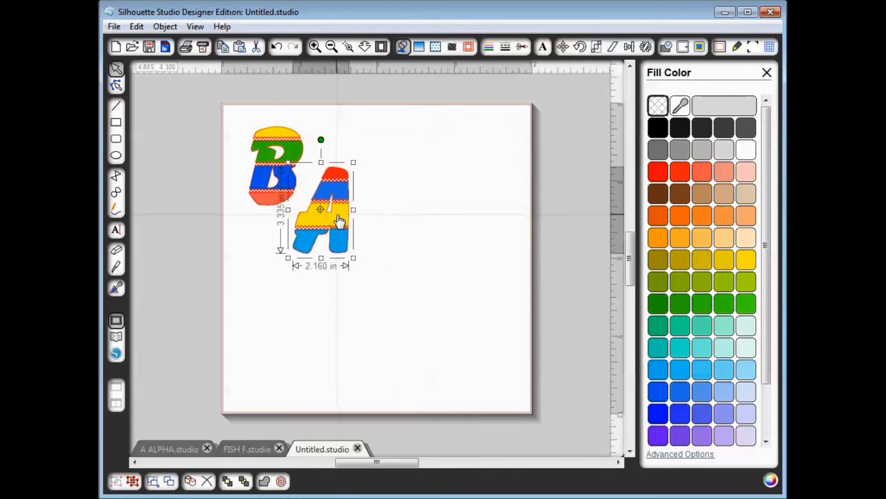
pyautogui.moveTo(286, 157); pyautogui.dragTo(406, 158)
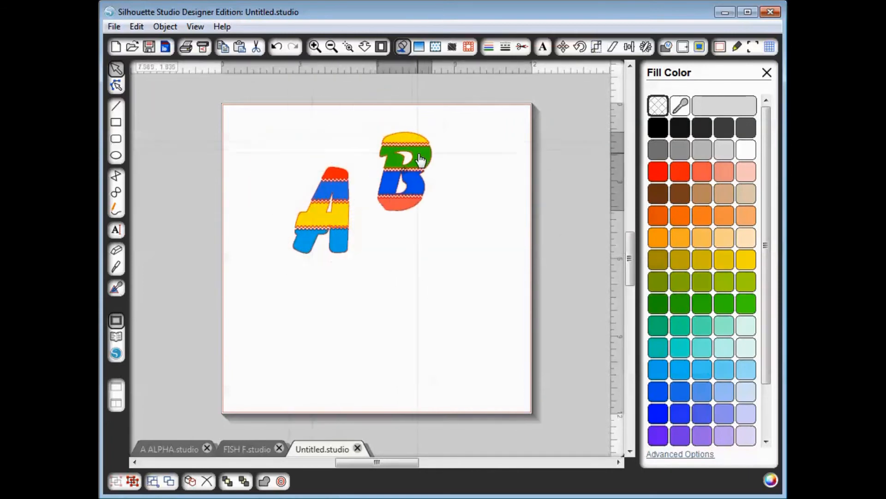
pyautogui.click(359, 184)
pyautogui.moveTo(332, 198); pyautogui.dragTo(277, 154)
pyautogui.moveTo(411, 164); pyautogui.dragTo(360, 186)
# - Add the letter C in Balloonist SF and enlarge it to about 710 pt on the right half of the page
pyautogui.click(115, 229)
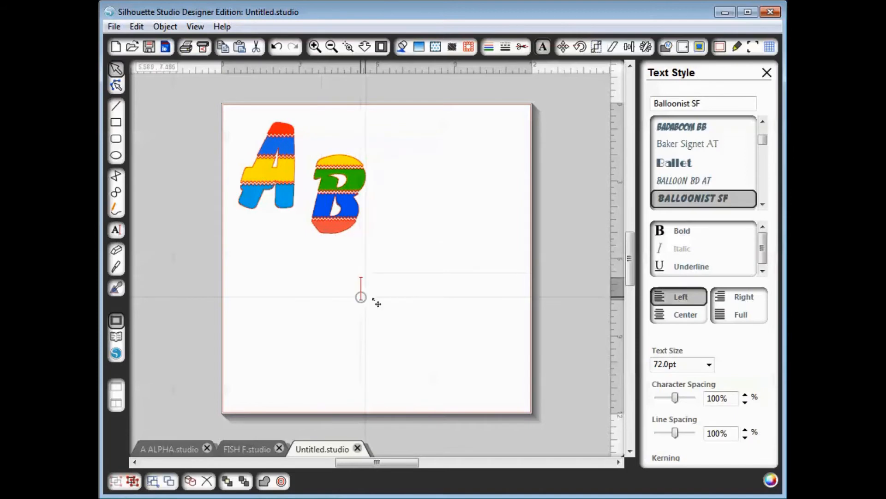
pyautogui.click(362, 288)
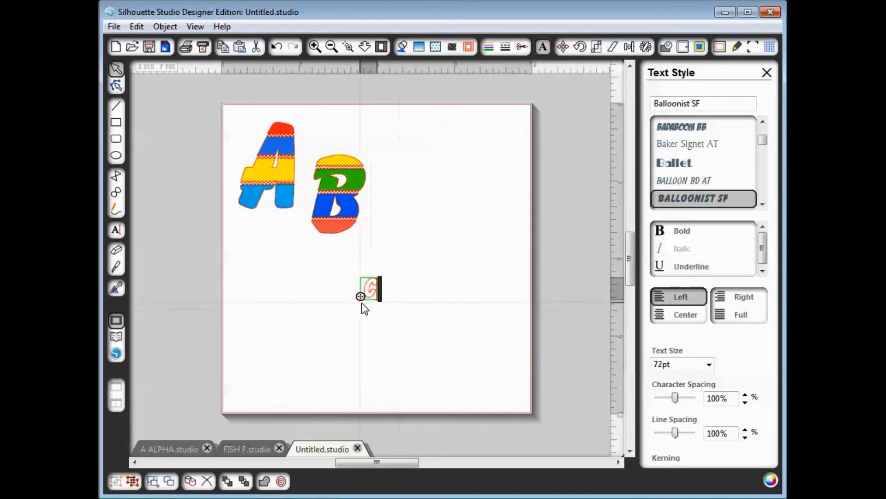
pyautogui.write('C')
pyautogui.click(381, 299)
pyautogui.moveTo(382, 300); pyautogui.dragTo(526, 162)
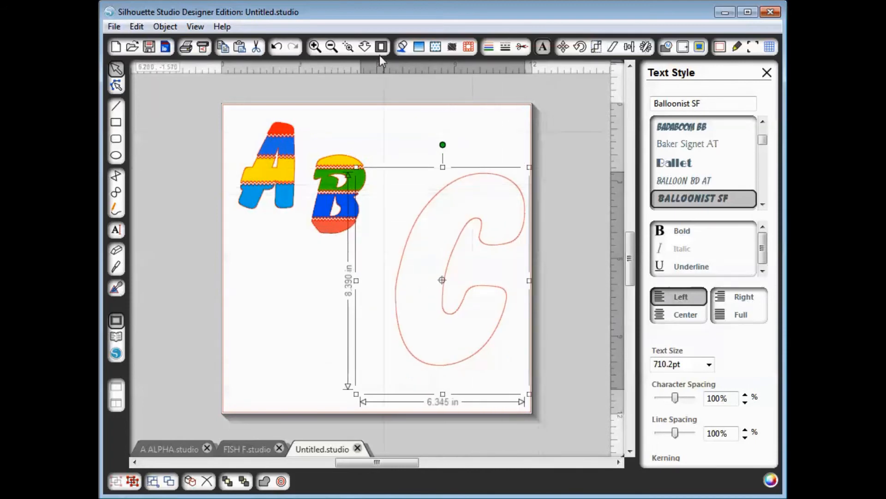
# - Fill the large C with red
pyautogui.click(403, 47)
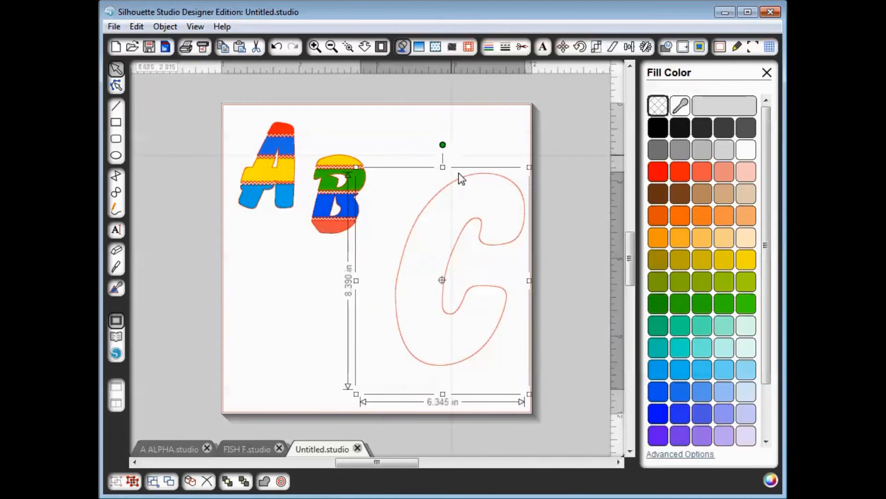
pyautogui.click(659, 181)
pyautogui.click(296, 232)
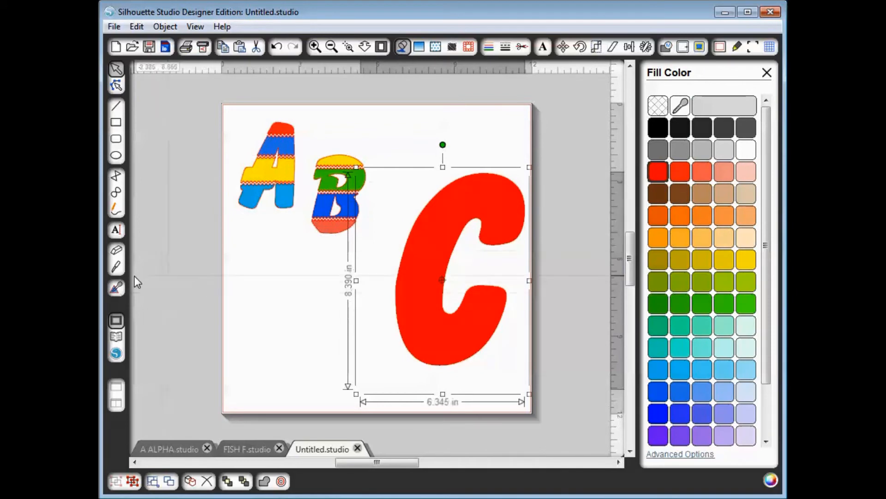
# - Slice the C with three horizontal Wave knife cuts: near its top, through its middle and near its base
pyautogui.click(116, 266)
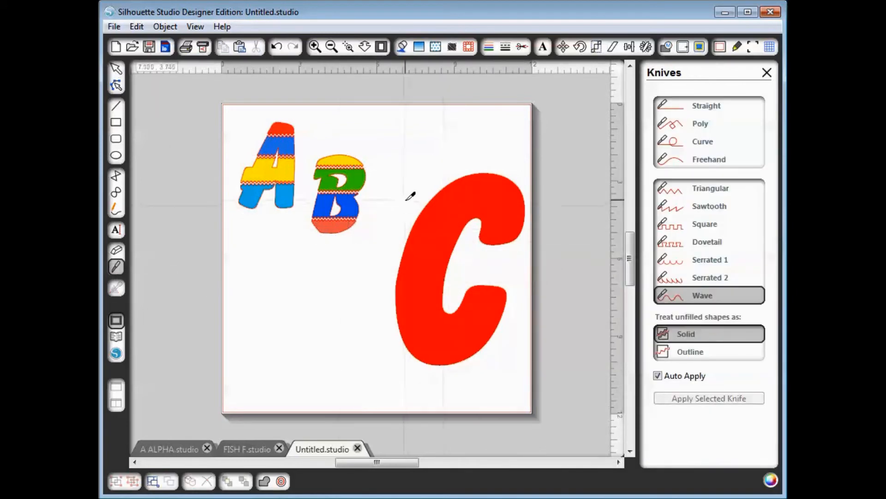
pyautogui.moveTo(404, 199); pyautogui.dragTo(543, 199)
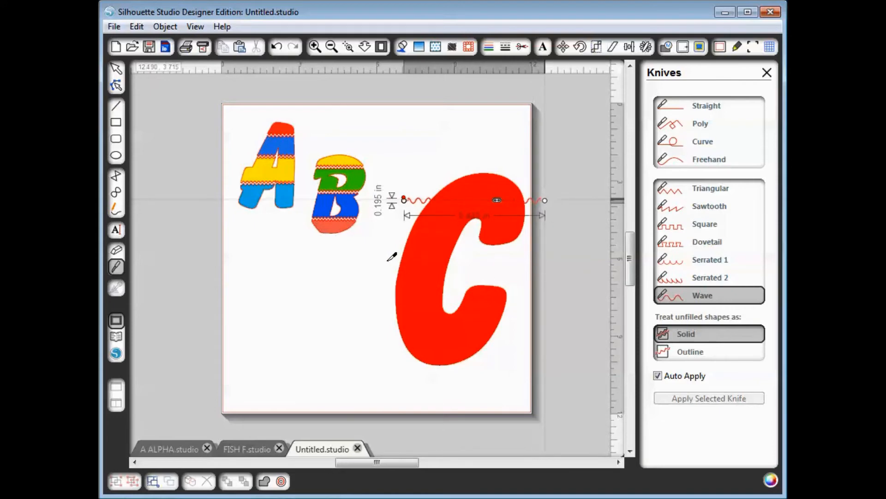
pyautogui.moveTo(543, 199); pyautogui.dragTo(545, 200)
pyautogui.moveTo(386, 261); pyautogui.dragTo(489, 260)
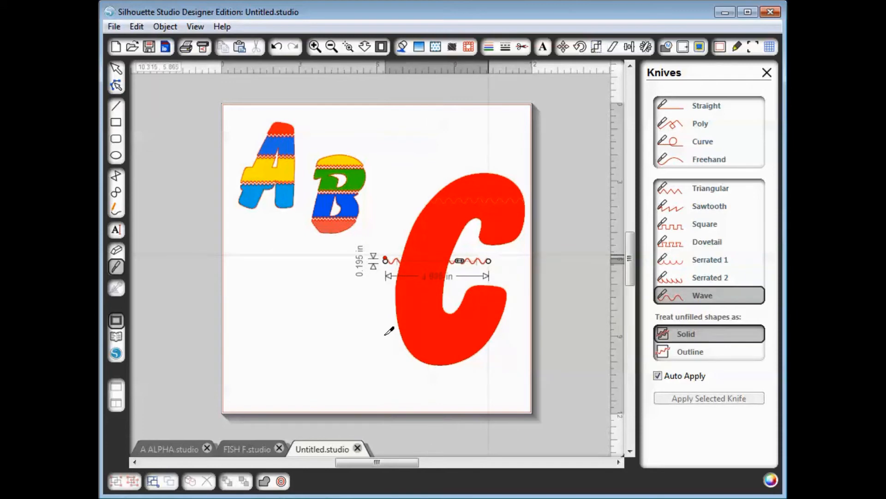
pyautogui.moveTo(386, 332); pyautogui.dragTo(516, 333)
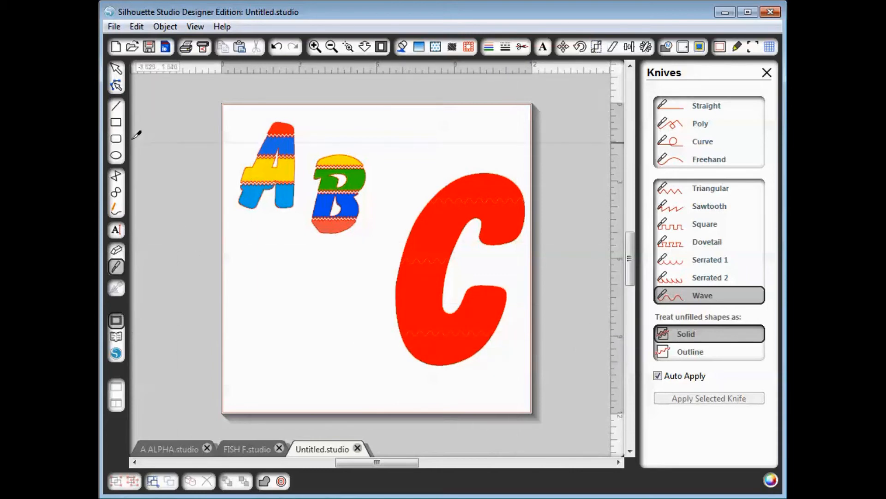
# - Nudge the C's top slice upward to open a wide gap above the second slice
pyautogui.click(116, 69)
pyautogui.click(491, 198)
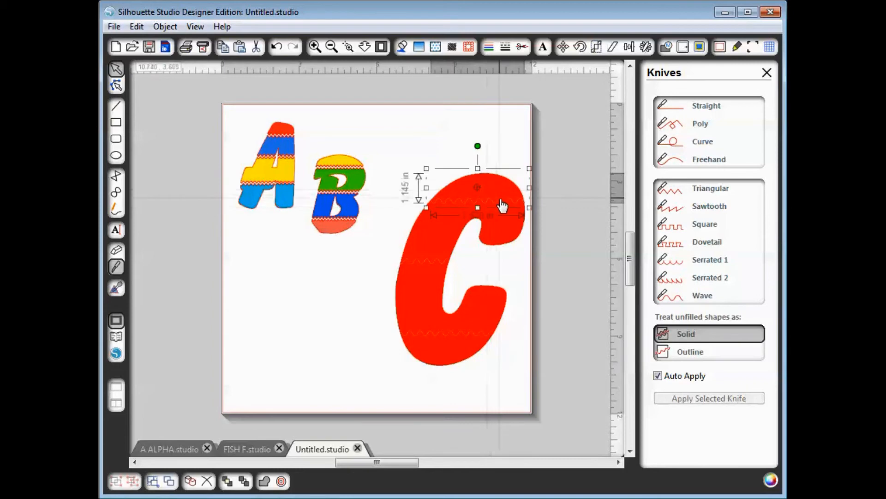
pyautogui.press('Up')
pyautogui.press('Up')
pyautogui.press('Up')
pyautogui.press('Up')
pyautogui.press('Up')
pyautogui.press('Up')
pyautogui.press('Up')
pyautogui.press('Up')
pyautogui.press('Up')
pyautogui.press('Up')
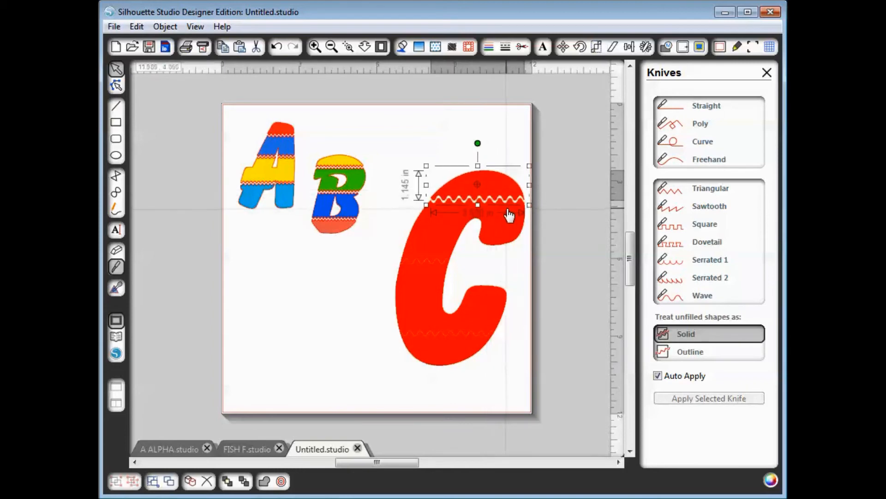
pyautogui.press('Up')
pyautogui.press('Up')
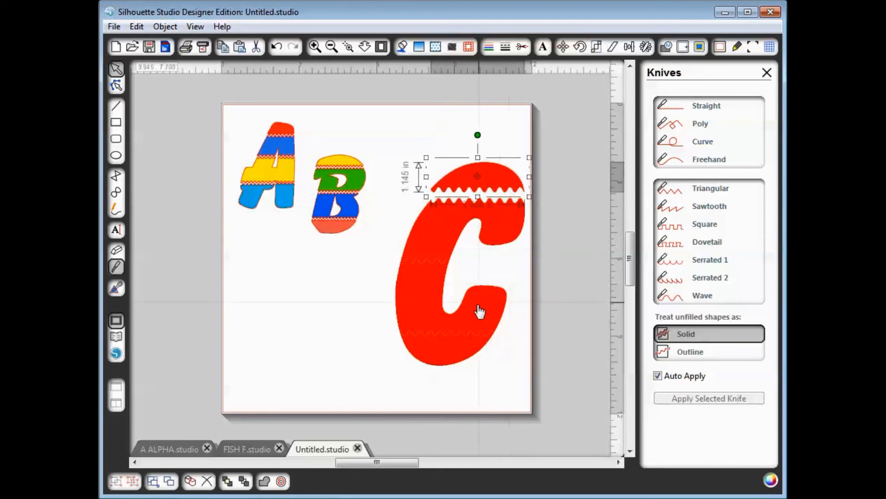
# - Nudge the C's bottom slice down to open a narrow gap below the third slice
pyautogui.click(457, 353)
pyautogui.press('Down')
pyautogui.press('Down')
pyautogui.press('Down')
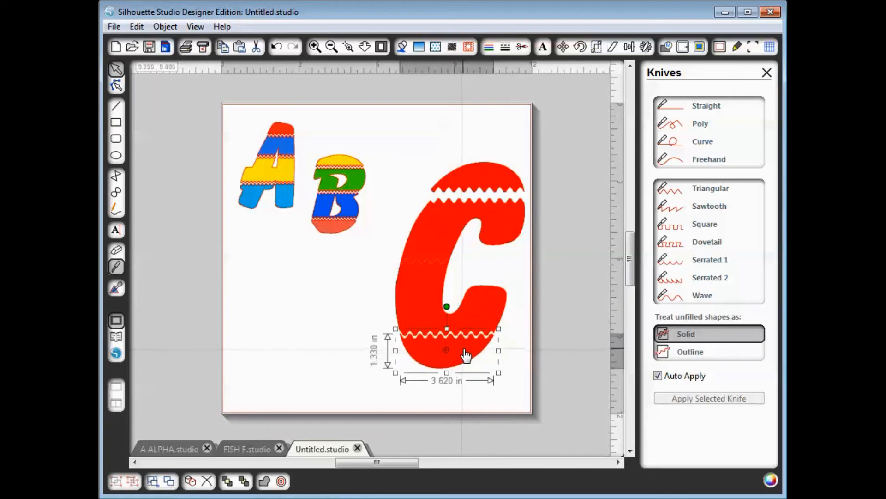
# - Nudge the C's second slice up until narrow, similar gaps remain above and below it
pyautogui.click(483, 319)
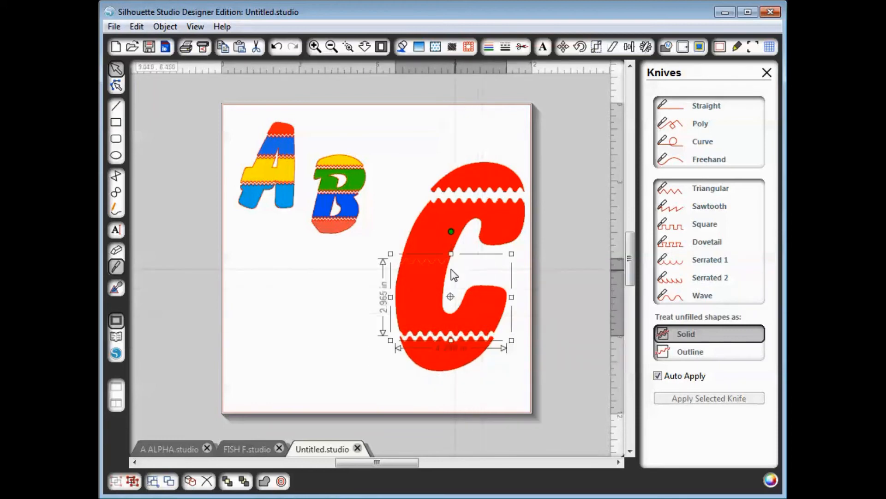
pyautogui.click(432, 243)
pyautogui.press('Up')
pyautogui.press('Up')
pyautogui.press('Up')
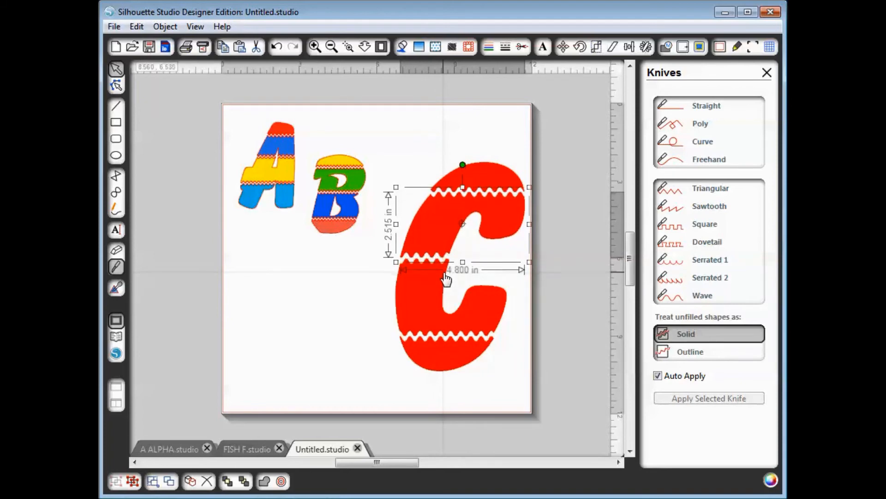
pyautogui.click(567, 272)
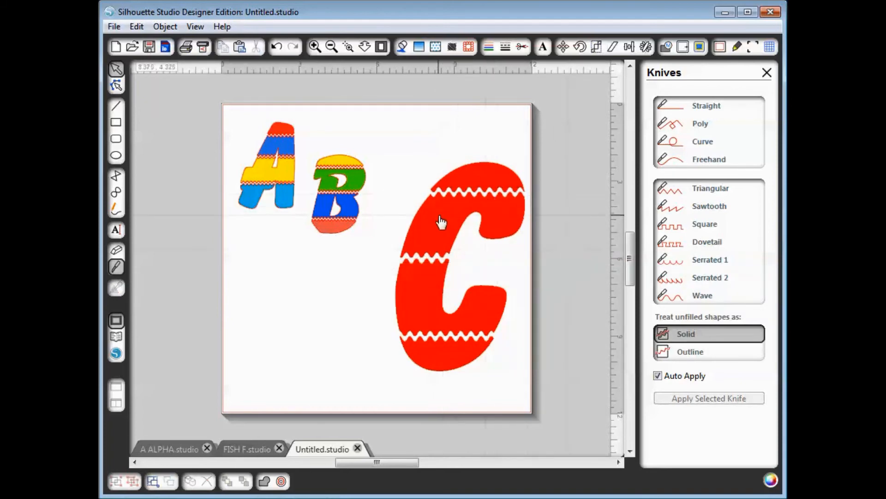
# - Fill the C's second slice with green
pyautogui.click(442, 224)
pyautogui.click(404, 46)
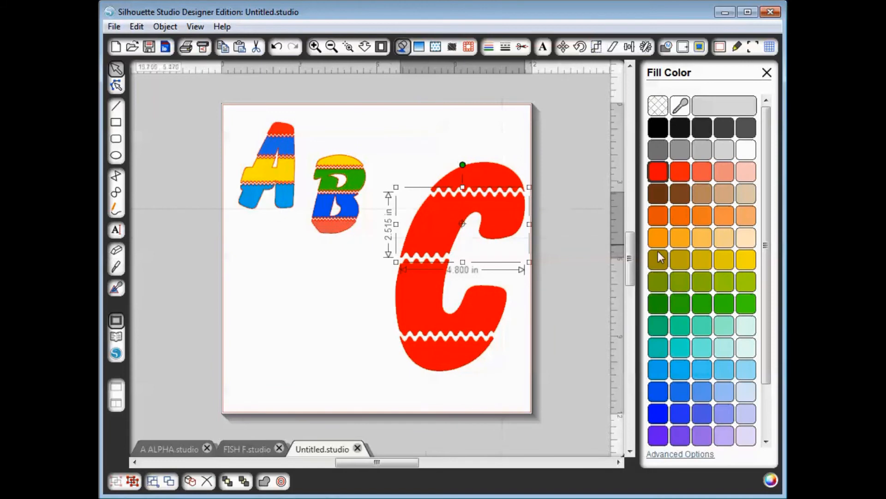
pyautogui.click(732, 304)
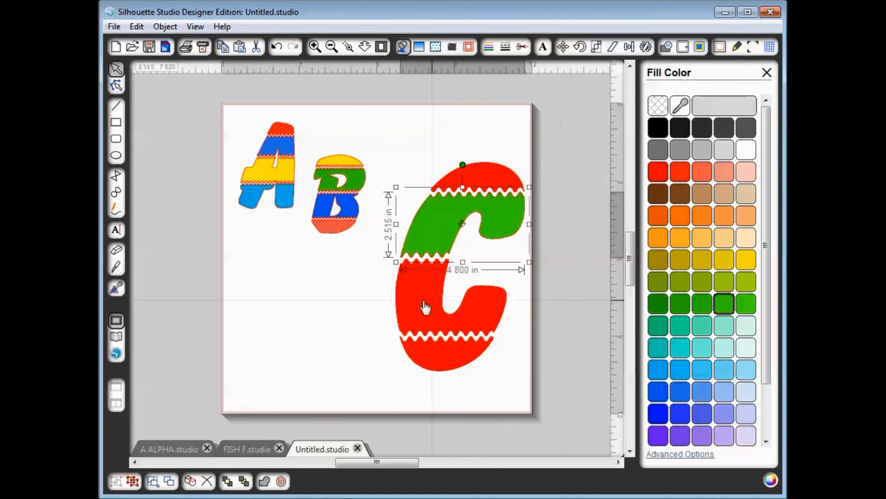
# - Fill the C's third slice with yellow and its bottom slice with light blue
pyautogui.click(412, 307)
pyautogui.click(740, 260)
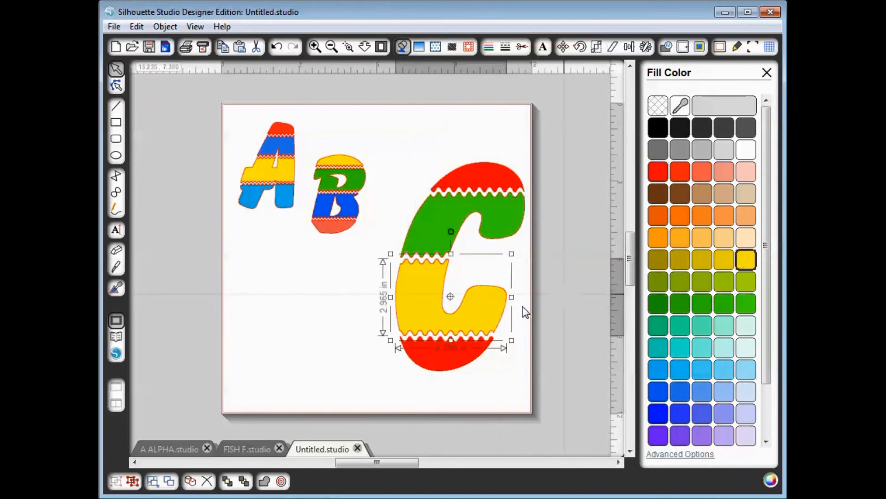
pyautogui.click(443, 344)
pyautogui.click(704, 394)
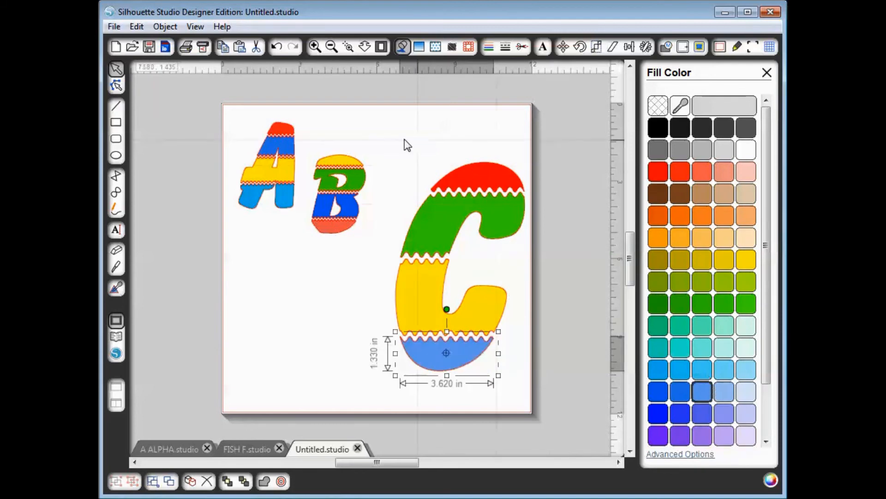
# - Group the C's slices, scale the group to about 2.13 by 3.44 in and place it right of the B
pyautogui.moveTo(369, 134); pyautogui.dragTo(550, 342)
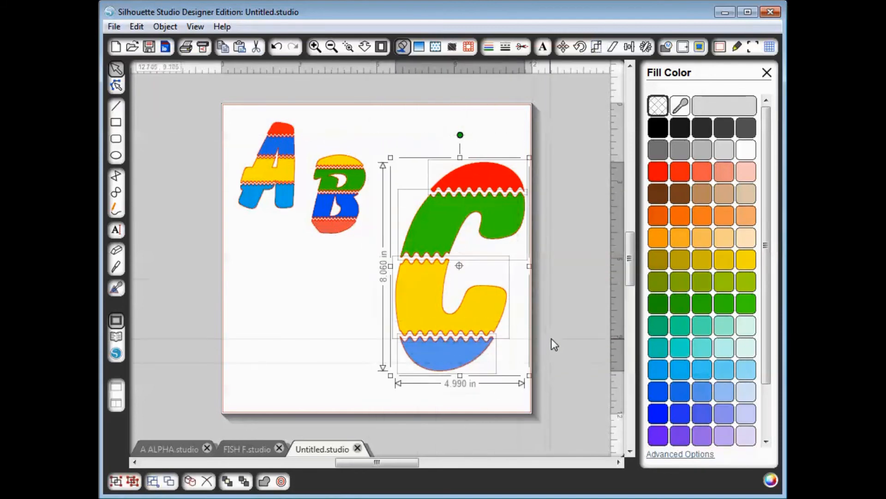
pyautogui.click(119, 483)
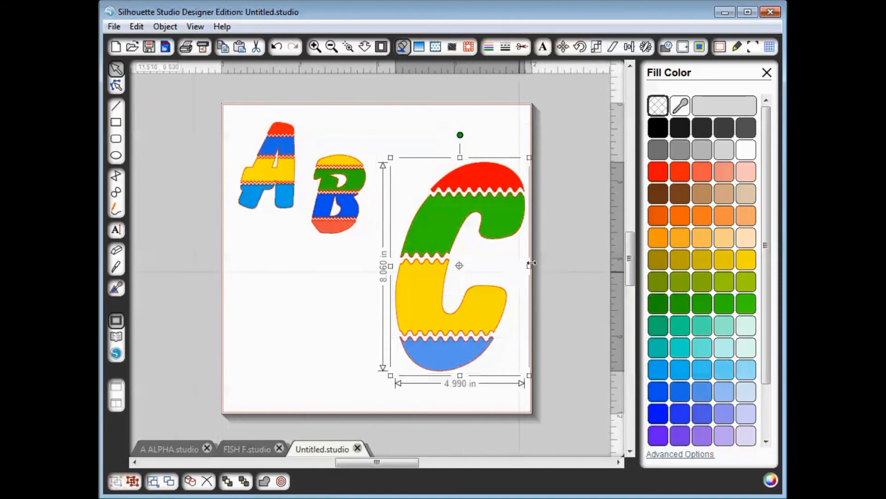
pyautogui.moveTo(531, 158); pyautogui.dragTo(424, 131)
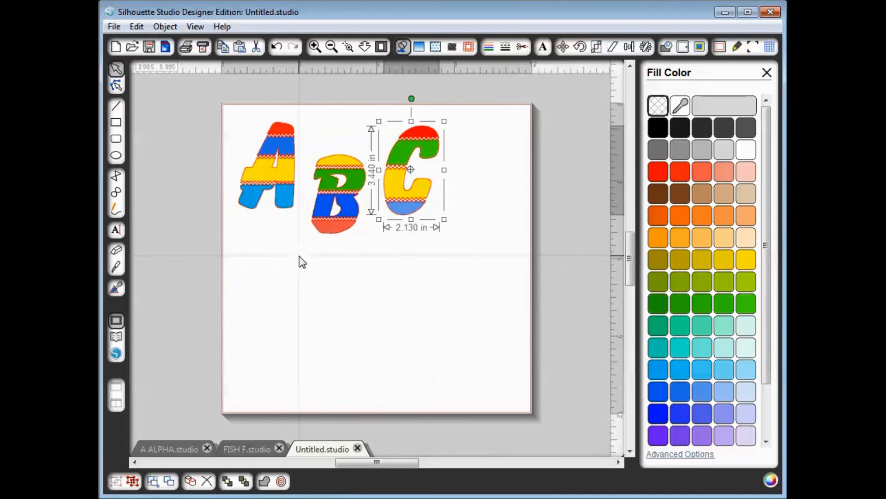
# - Group the letters A, B and C together
pyautogui.moveTo(218, 90); pyautogui.dragTo(469, 212)
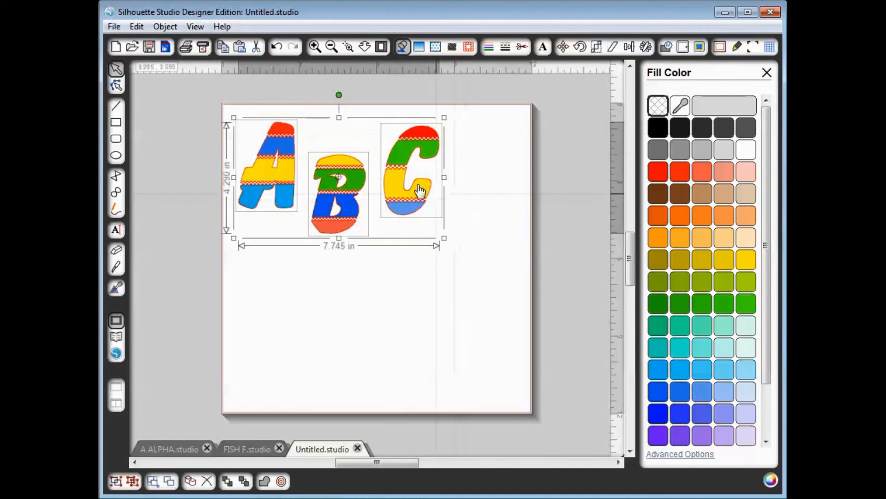
pyautogui.click(117, 482)
pyautogui.click(354, 346)
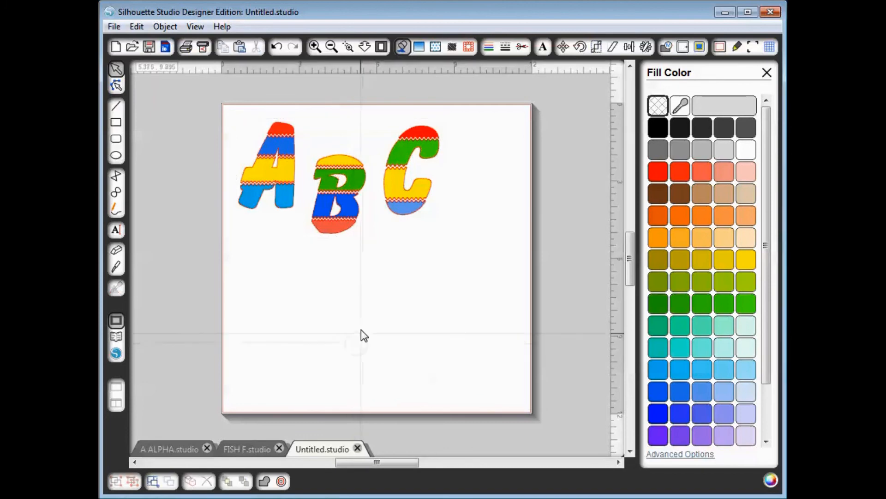
# - Draw an ellipse about 9.88 by 6.14 in around the letters A, B and C
pyautogui.click(117, 138)
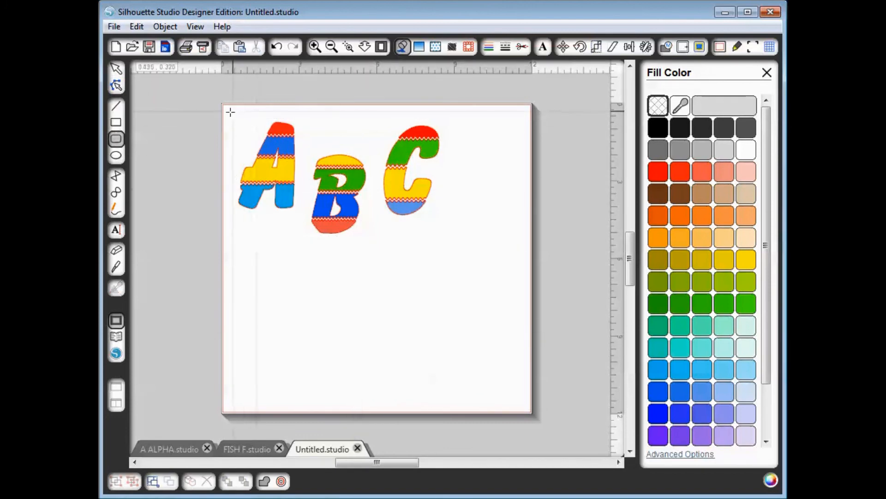
pyautogui.click(116, 155)
pyautogui.moveTo(226, 110); pyautogui.dragTo(483, 269)
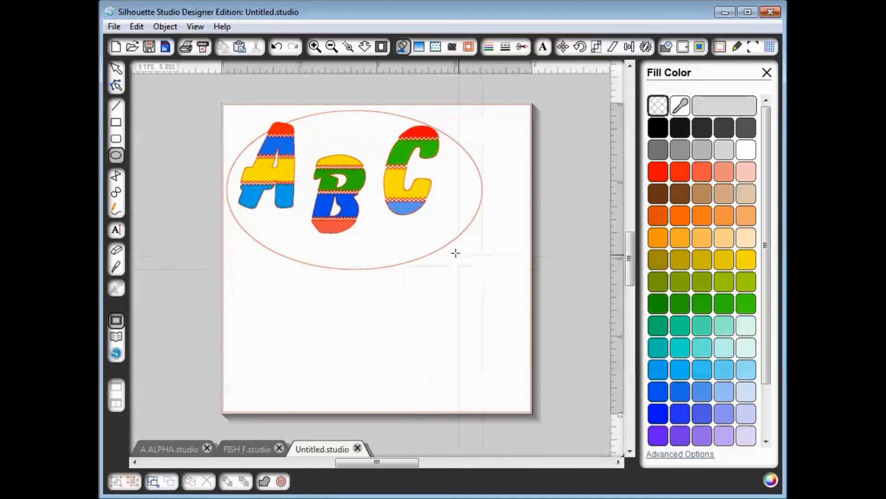
pyautogui.click(116, 70)
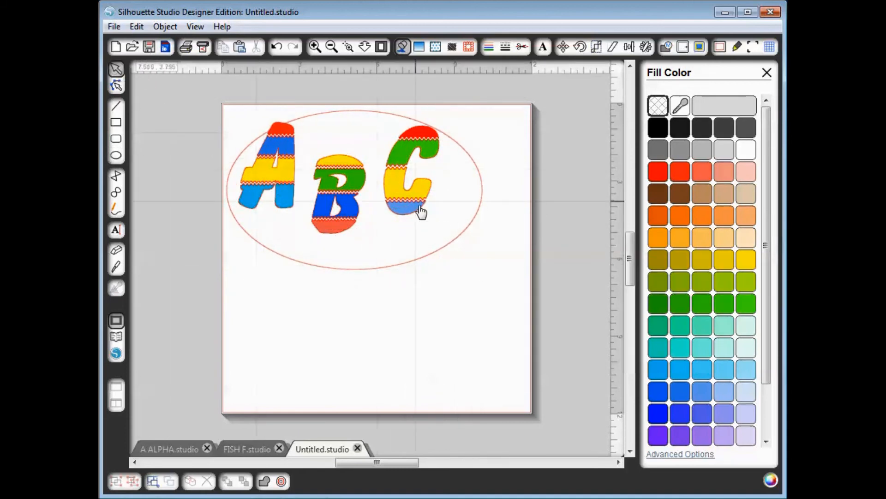
# - Nudge the ellipse upward so its top extends past the page edge and the letters sit vertically centred inside it
pyautogui.click(465, 230)
pyautogui.press('Up')
pyautogui.press('Up')
pyautogui.press('Up')
pyautogui.press('Up')
pyautogui.press('Up')
pyautogui.press('Up')
pyautogui.press('Up')
pyautogui.press('Up')
pyautogui.press('Up')
pyautogui.press('Up')
pyautogui.press('Up')
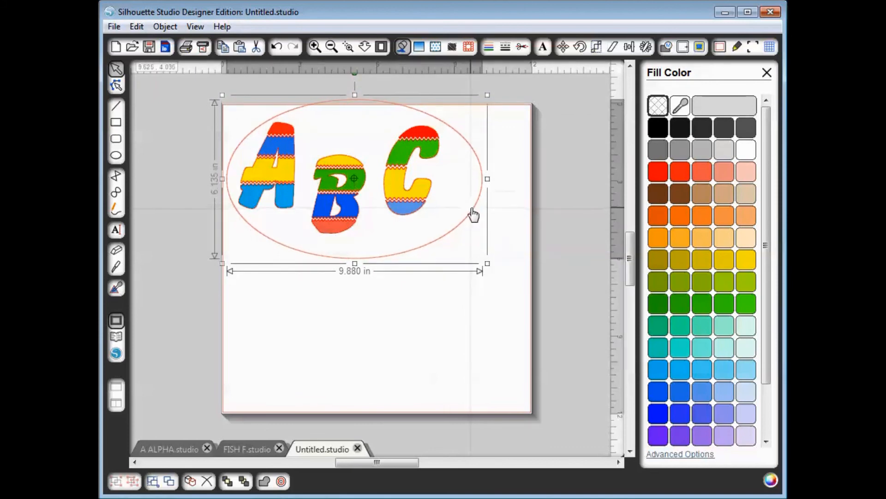
pyautogui.press('Up')
pyautogui.press('Up')
pyautogui.press('Up')
pyautogui.press('Up')
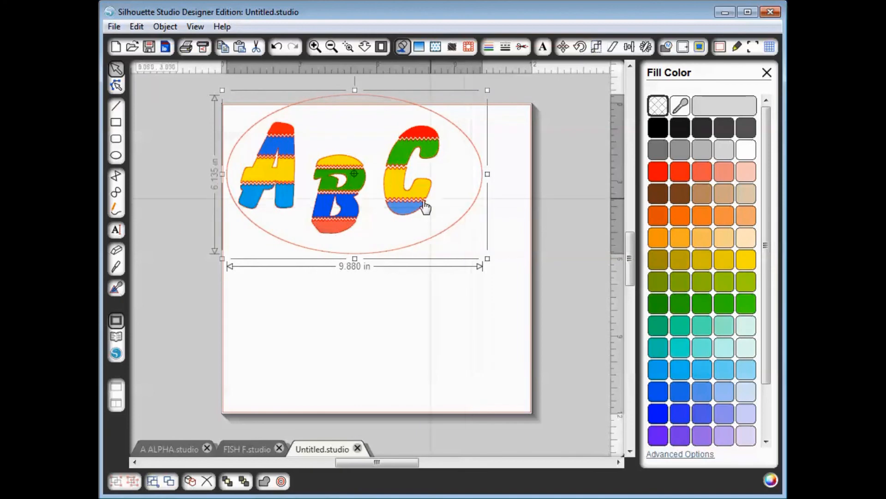
# - Shift the grouped letters right to centre them horizontally within the ellipse
pyautogui.click(418, 208)
pyautogui.press('Right')
pyautogui.press('Right')
pyautogui.press('Right')
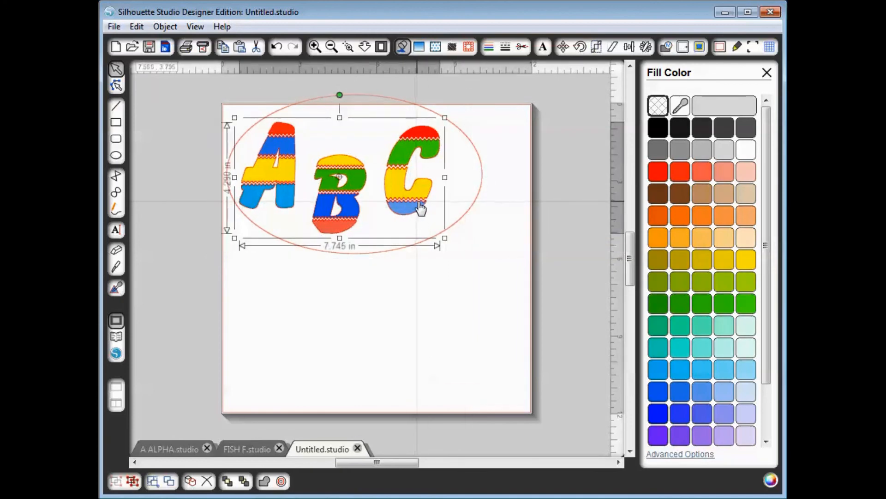
pyautogui.moveTo(420, 208); pyautogui.dragTo(422, 208)
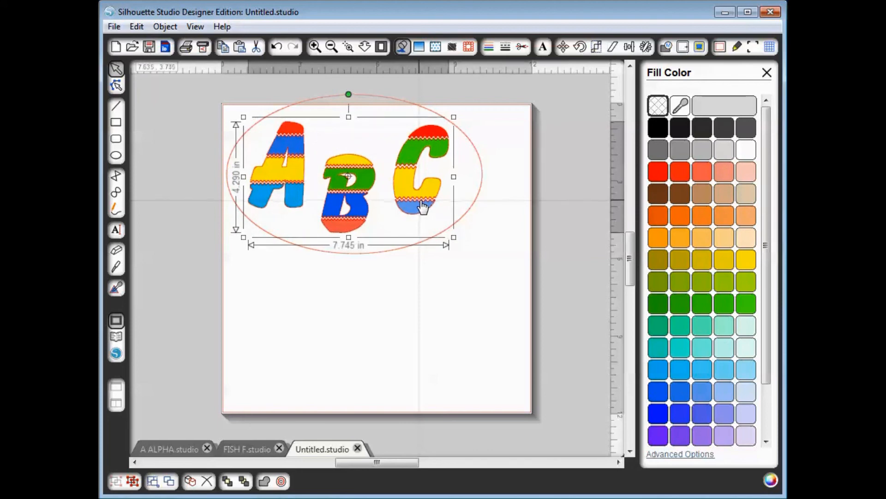
pyautogui.click(539, 197)
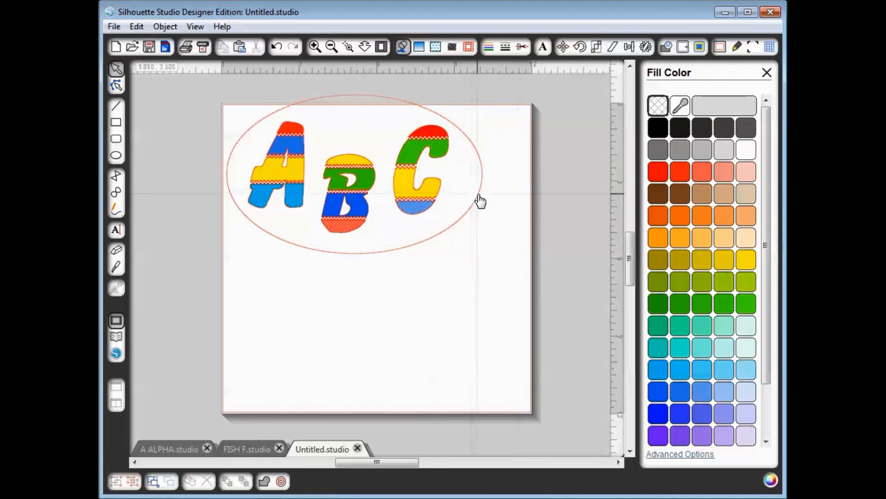
# - Fill the ellipse with pale turquoise and send it behind the letters
pyautogui.click(476, 200)
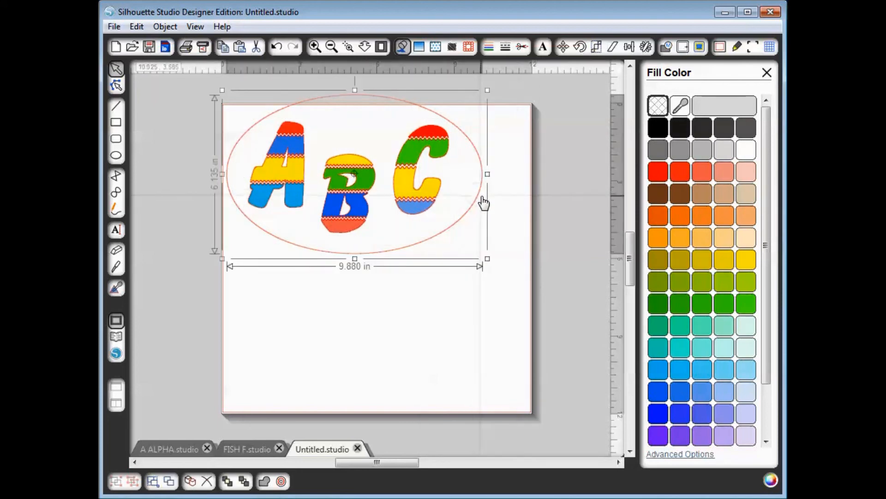
pyautogui.click(746, 238)
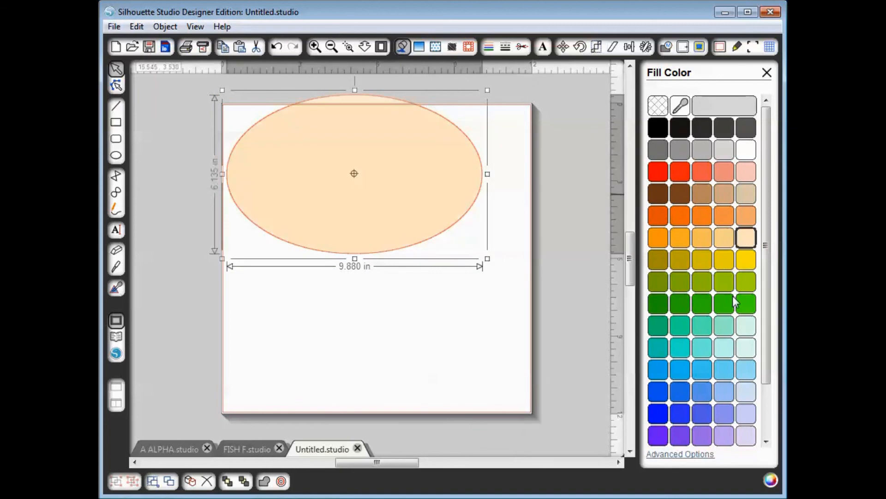
pyautogui.click(734, 349)
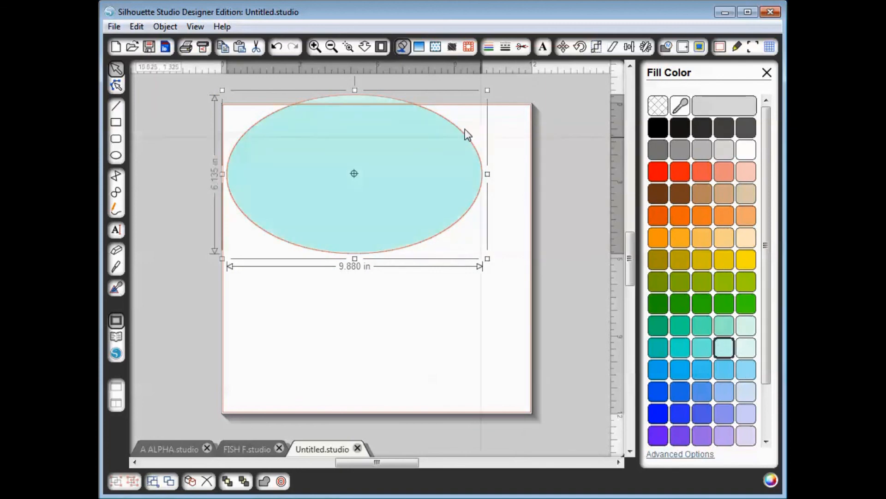
pyautogui.click(244, 483)
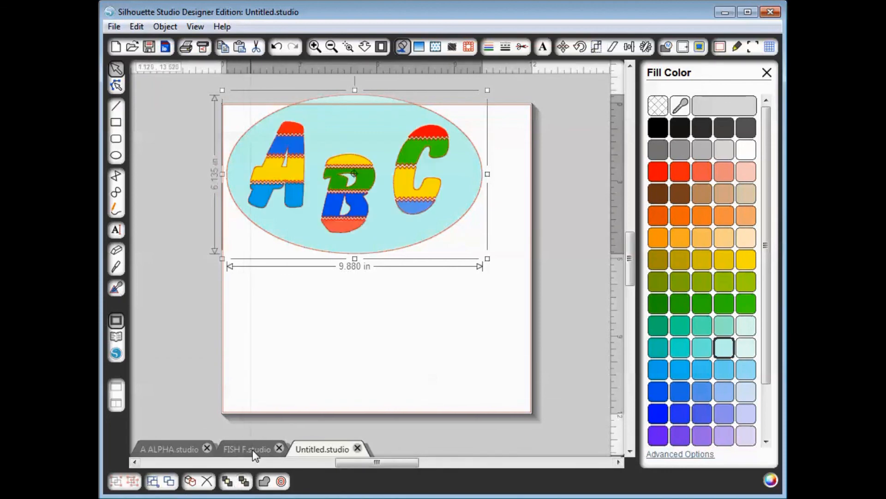
pyautogui.click(501, 156)
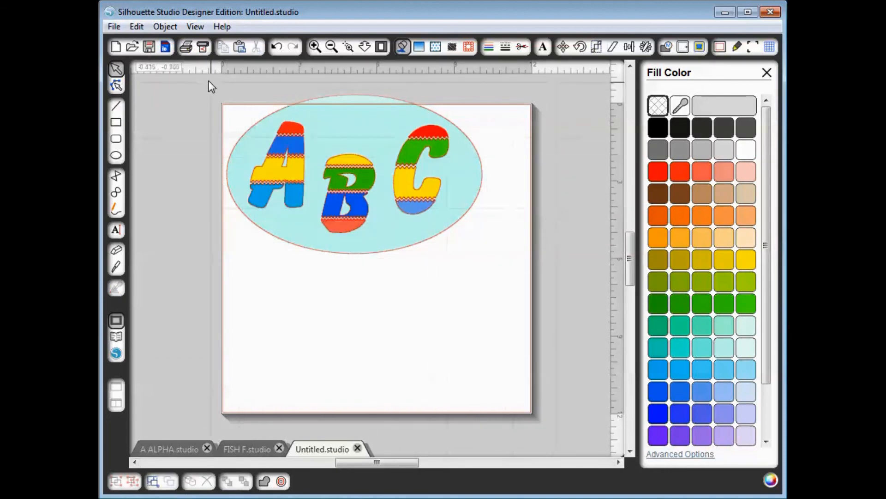
# - Move the ellipse and letters together down and slightly right so the whole design lies within the page
pyautogui.moveTo(204, 79); pyautogui.dragTo(497, 266)
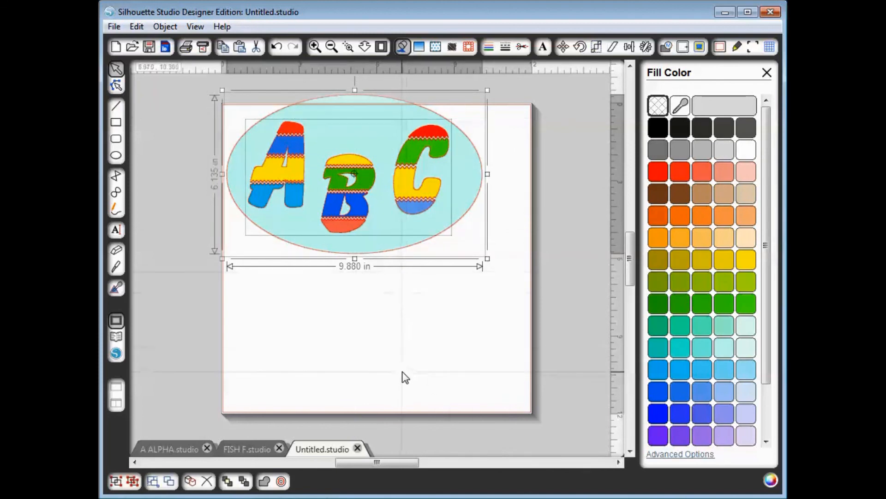
pyautogui.press('Down')
pyautogui.press('Down')
pyautogui.press('Down')
pyautogui.press('Down')
pyautogui.press('Down')
pyautogui.press('Down')
pyautogui.press('Down')
pyautogui.press('Down')
pyautogui.press('Down')
pyautogui.press('Down')
pyautogui.press('Down')
pyautogui.press('Down')
pyautogui.press('Down')
pyautogui.press('Down')
pyautogui.press('Down')
pyautogui.press('Down')
pyautogui.press('Down')
pyautogui.press('Down')
pyautogui.press('Down')
pyautogui.press('Down')
pyautogui.press('Down')
pyautogui.press('Down')
pyautogui.press('Down')
pyautogui.press('Down')
pyautogui.press('Down')
pyautogui.press('Down')
pyautogui.press('Down')
pyautogui.press('Down')
pyautogui.press('Right')
pyautogui.press('Right')
pyautogui.press('Right')
pyautogui.press('Right')
pyautogui.press('Right')
pyautogui.press('Right')
pyautogui.press('Right')
pyautogui.press('Right')
pyautogui.press('Right')
pyautogui.press('Right')
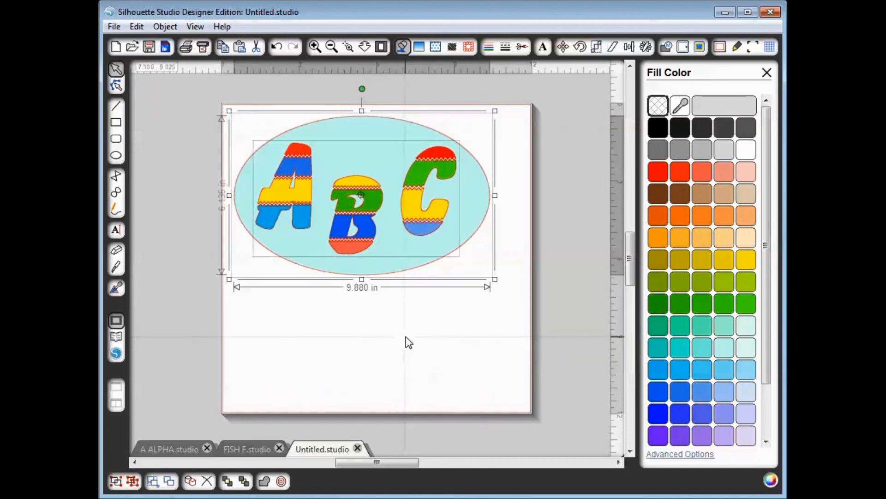
# - Save the design as ABC in Silhouette Studio format in the SILHOUETTE CAMEO FILES folder
pyautogui.click(116, 27)
pyautogui.click(142, 113)
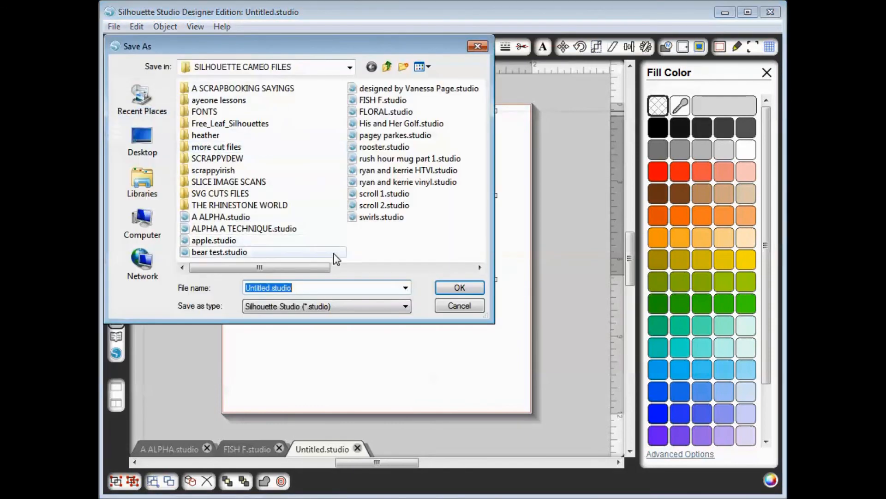
pyautogui.write('ABC')
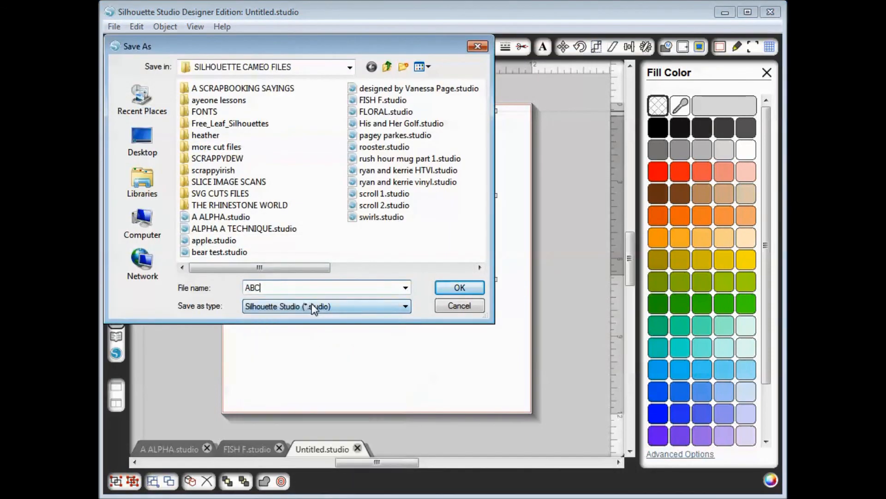
pyautogui.click(457, 288)
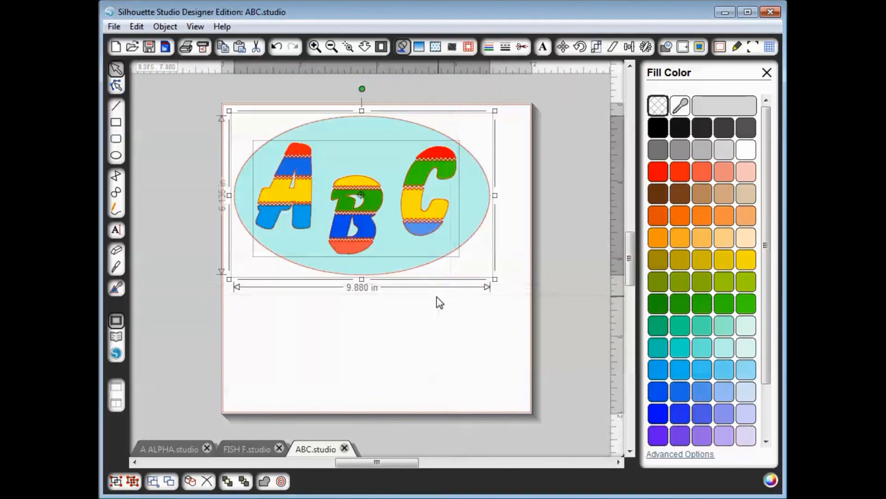